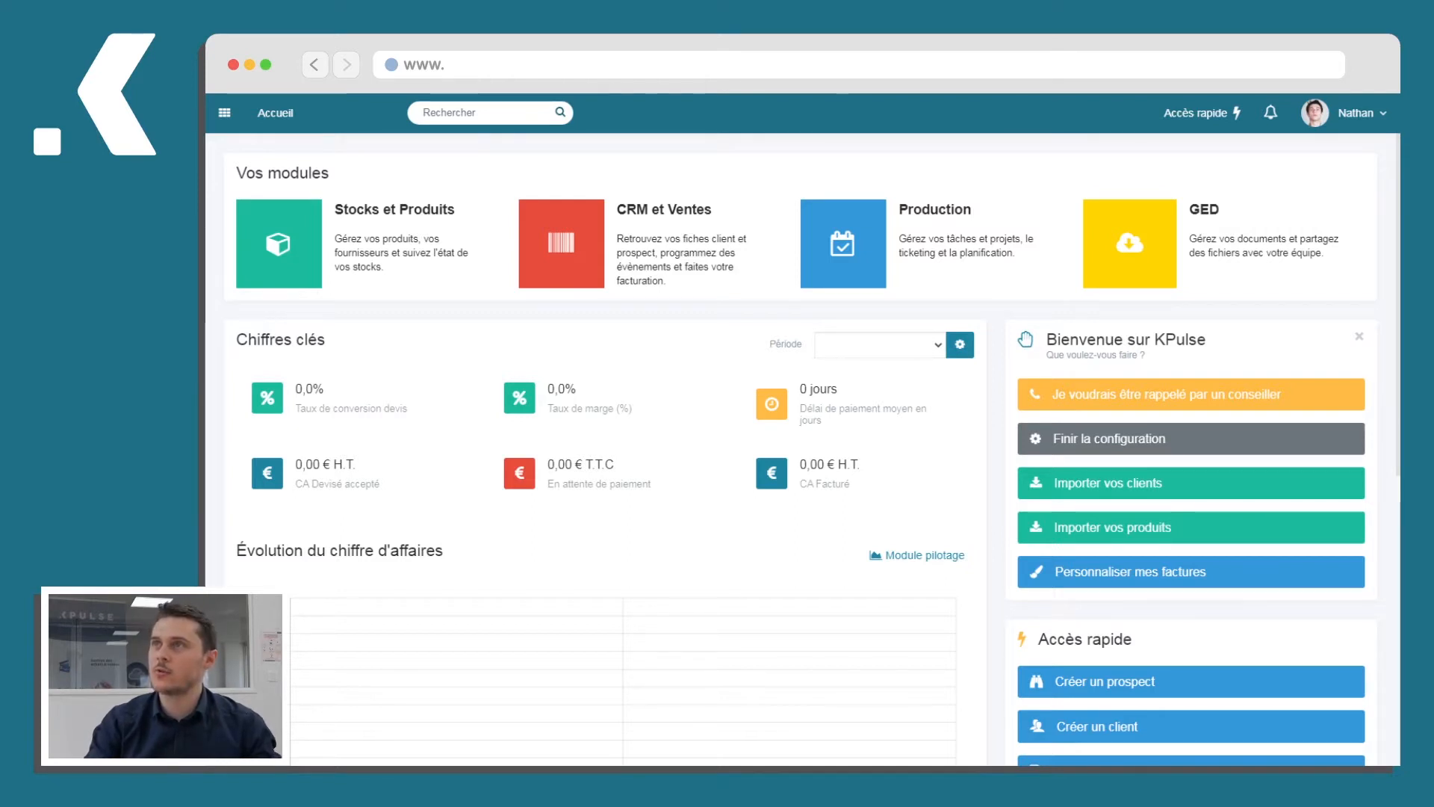
- Open the stock settings within the Stocks / Produits parameters of the application
click(224, 112)
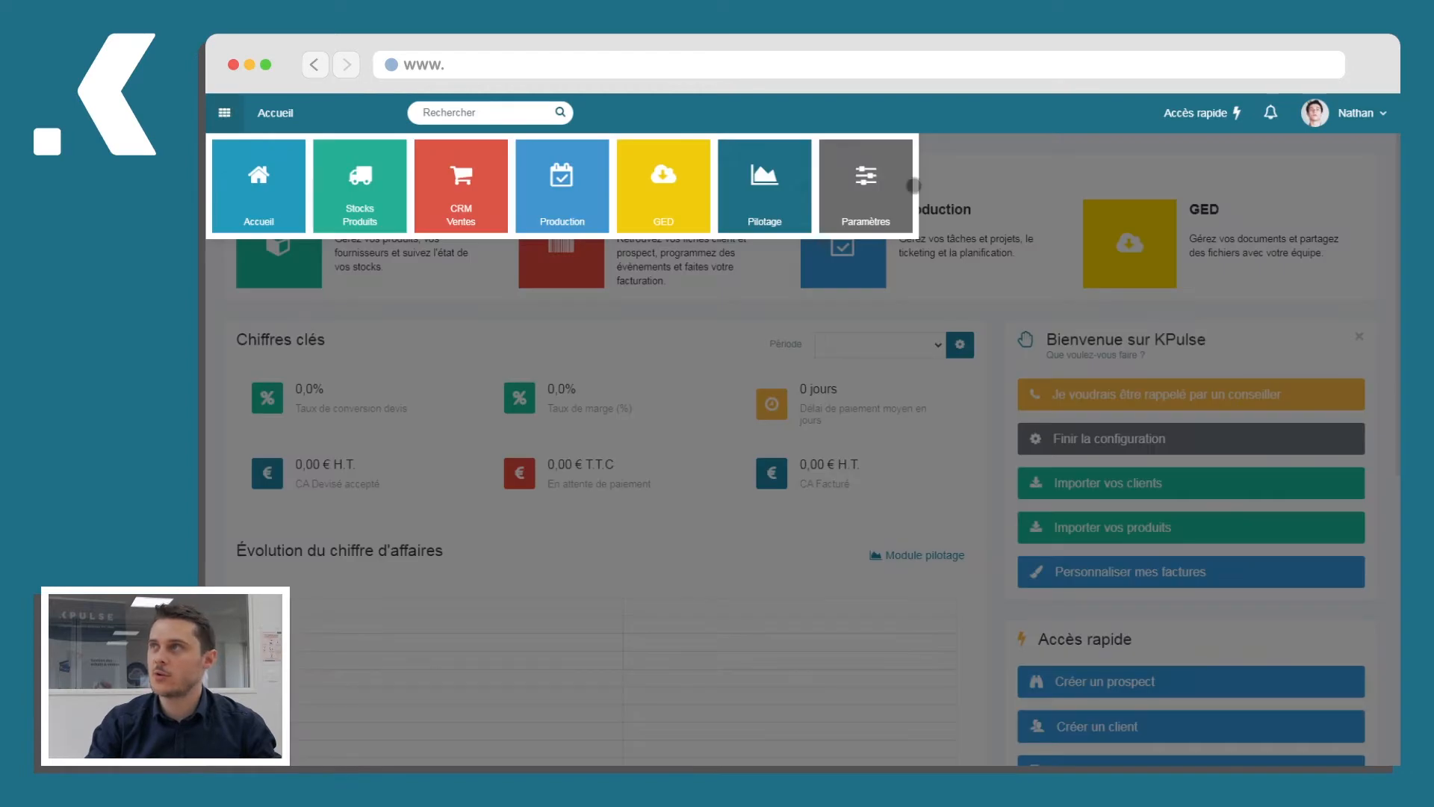
click(859, 195)
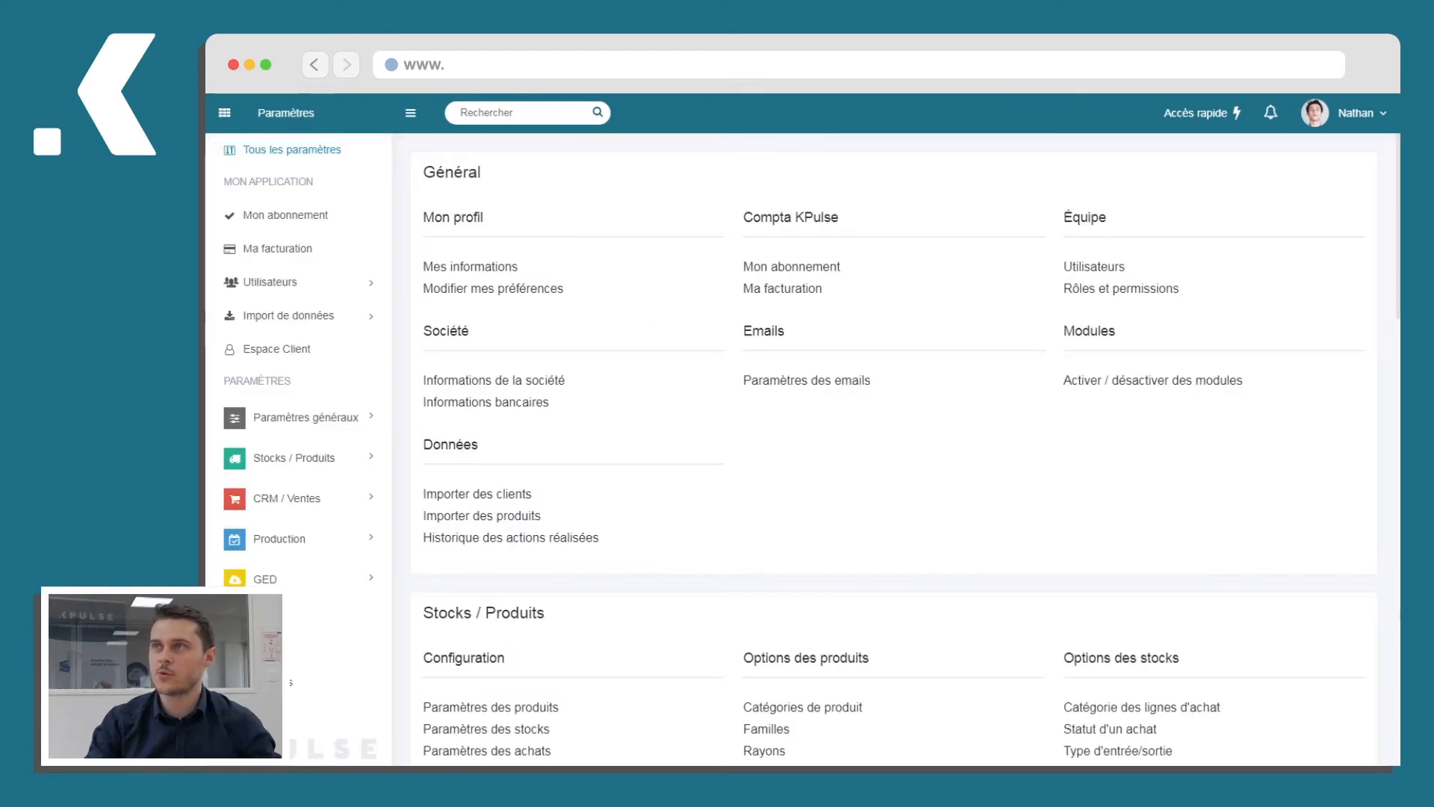
click(297, 459)
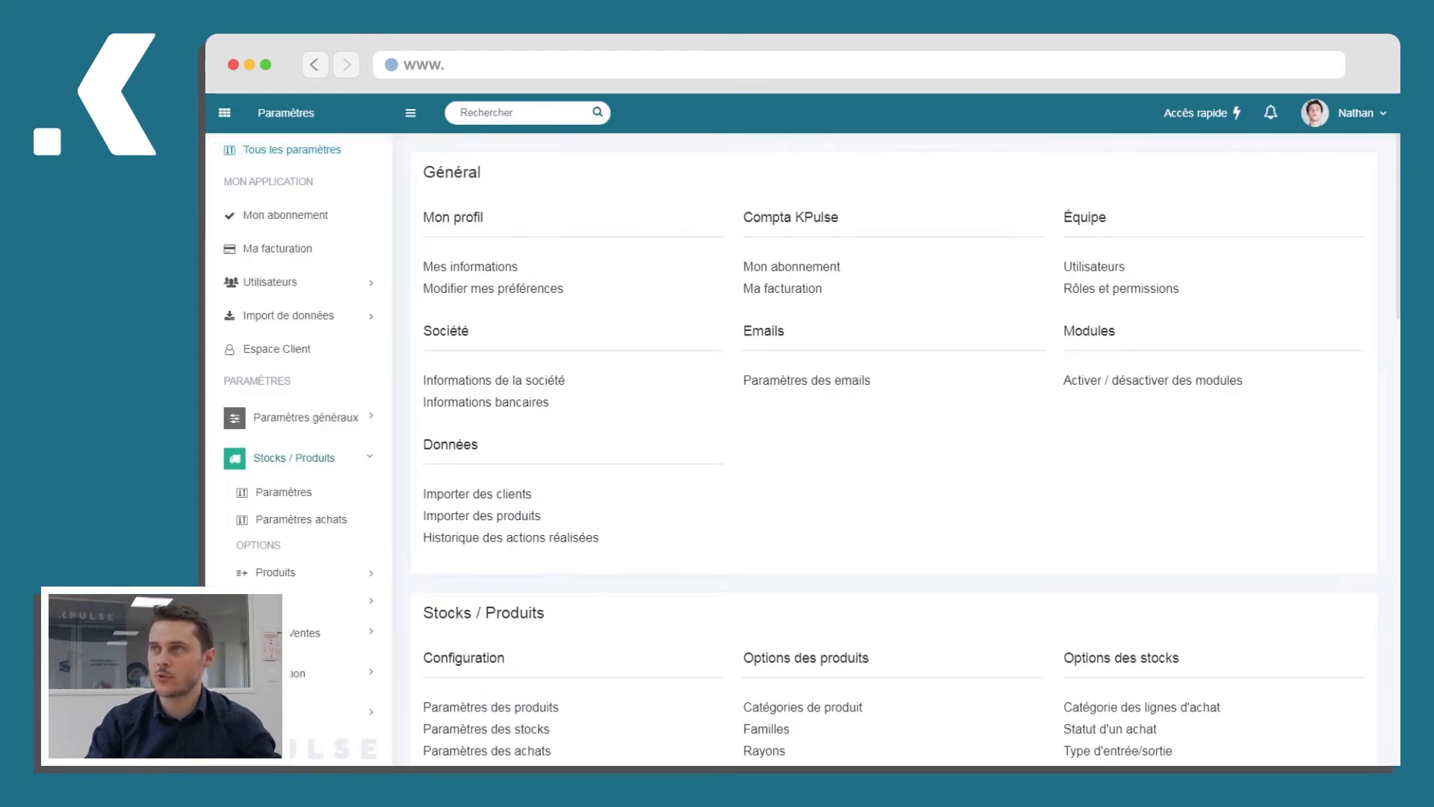
click(286, 493)
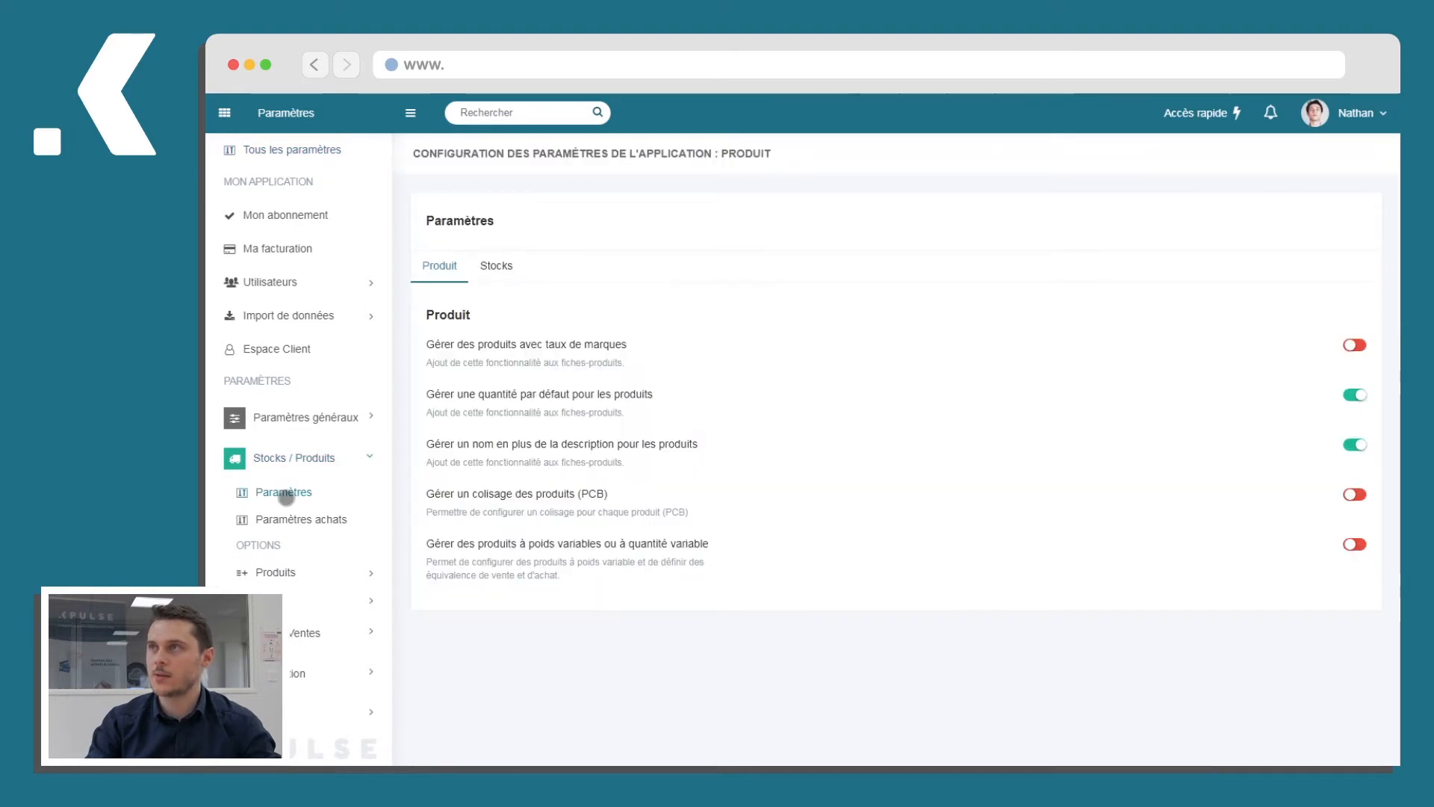
click(496, 266)
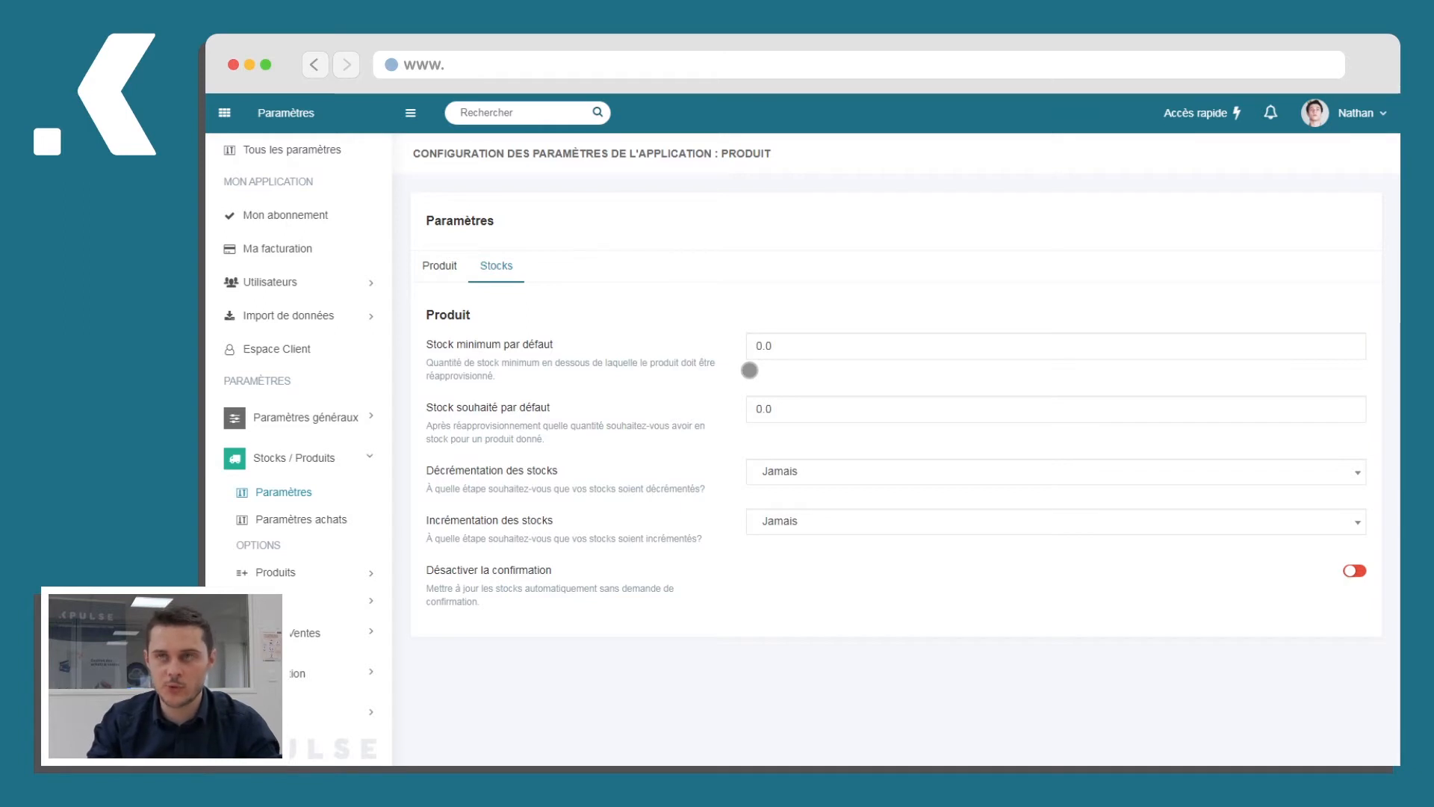
- Set the default minimum stock to 10 and the default desired stock to 50
click(796, 344)
text(10)
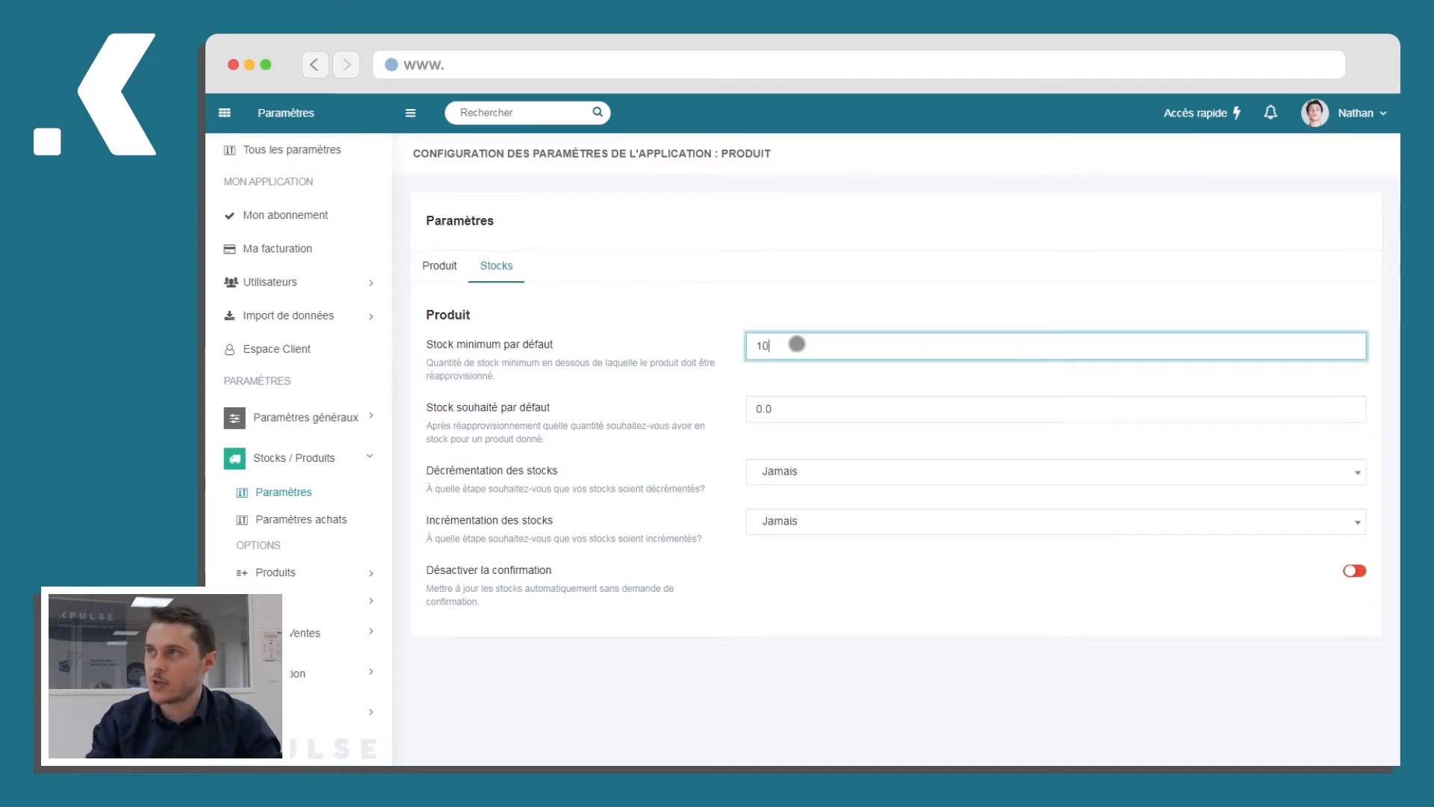
click(824, 284)
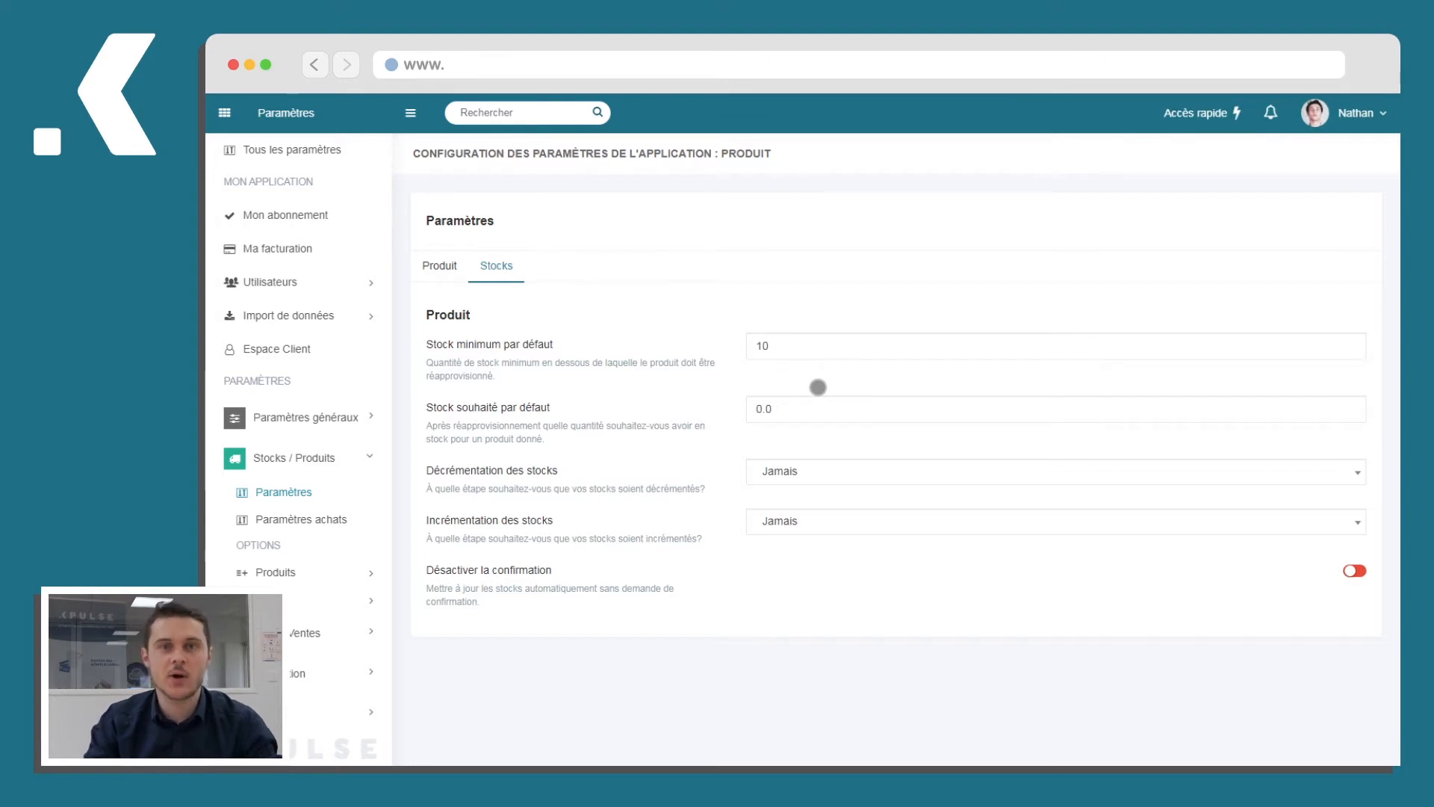
click(804, 399)
key(BackSpace)
key(BackSpace)
key(BackSpace)
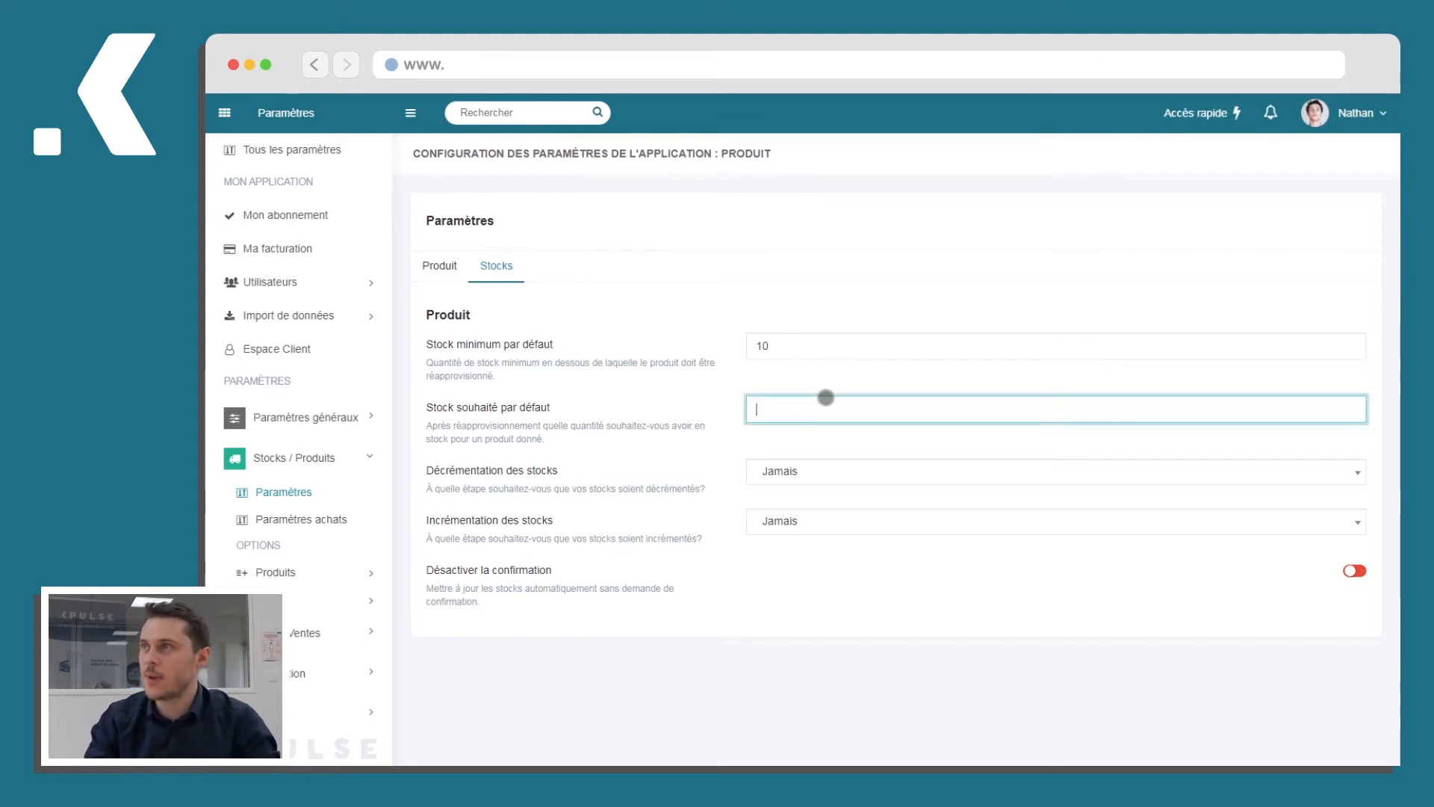
text(50)
click(818, 278)
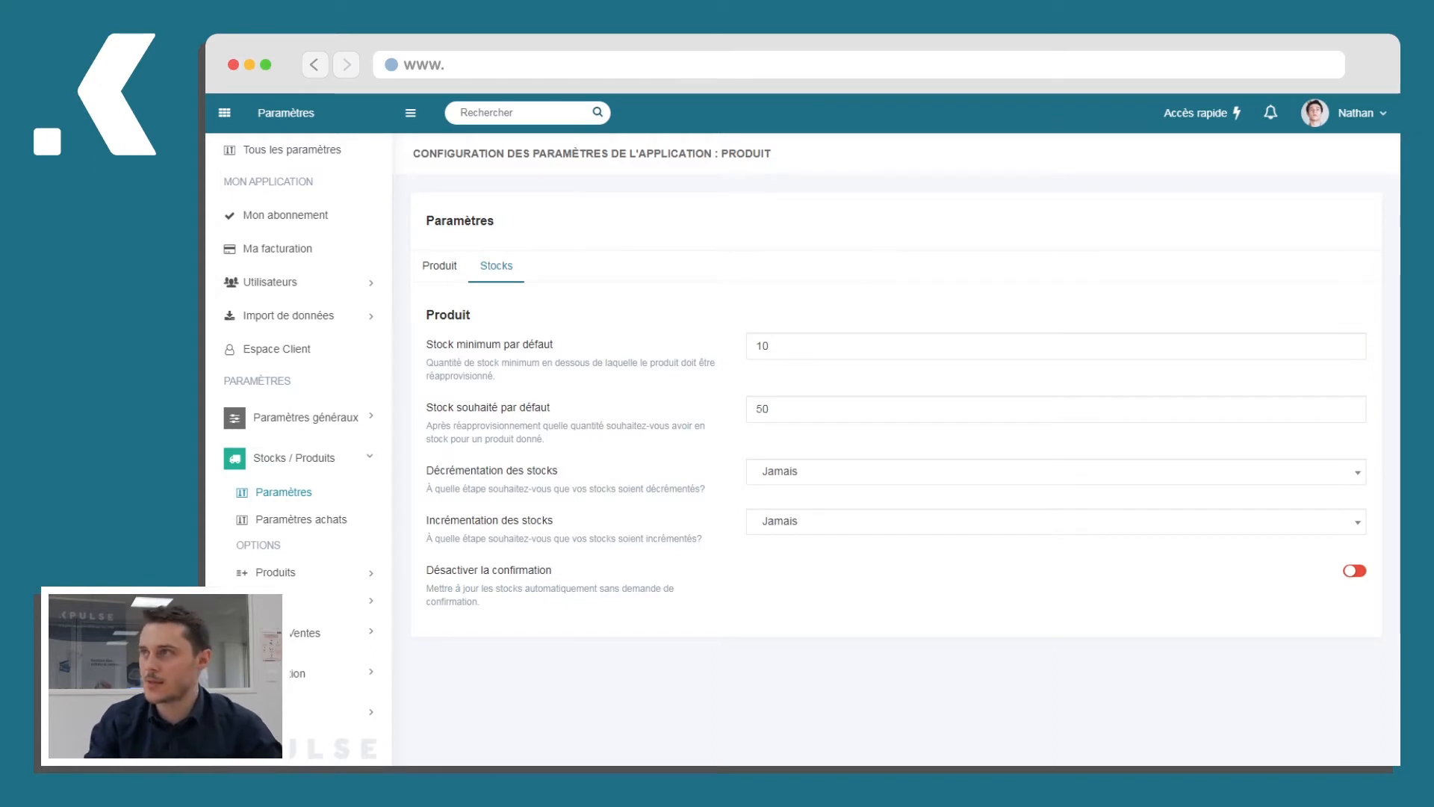
- Configure stock updates without confirmation: decrement "À la validation d'une facture", increment "À la création d'un bon de livraison fournisseur"
click(827, 468)
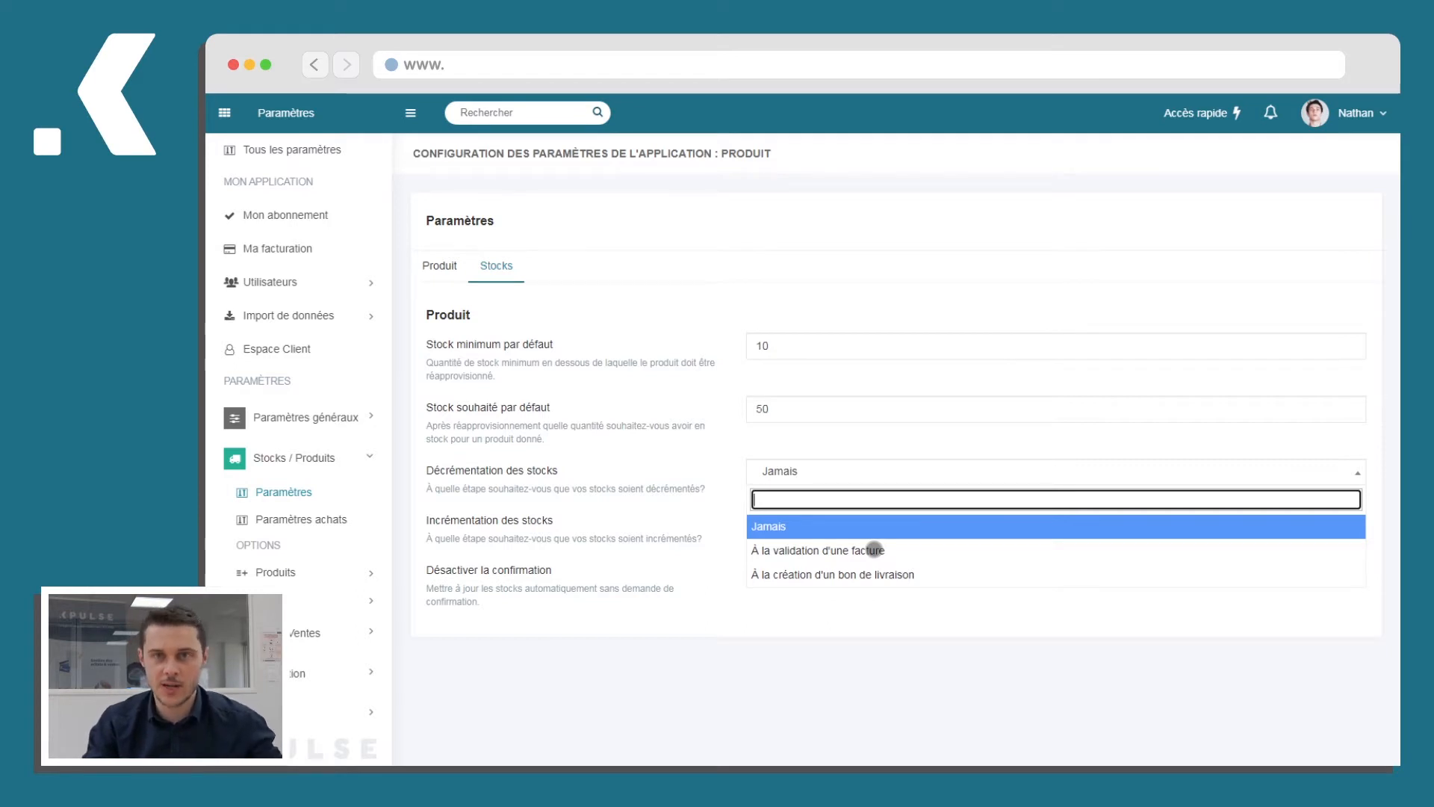
click(874, 550)
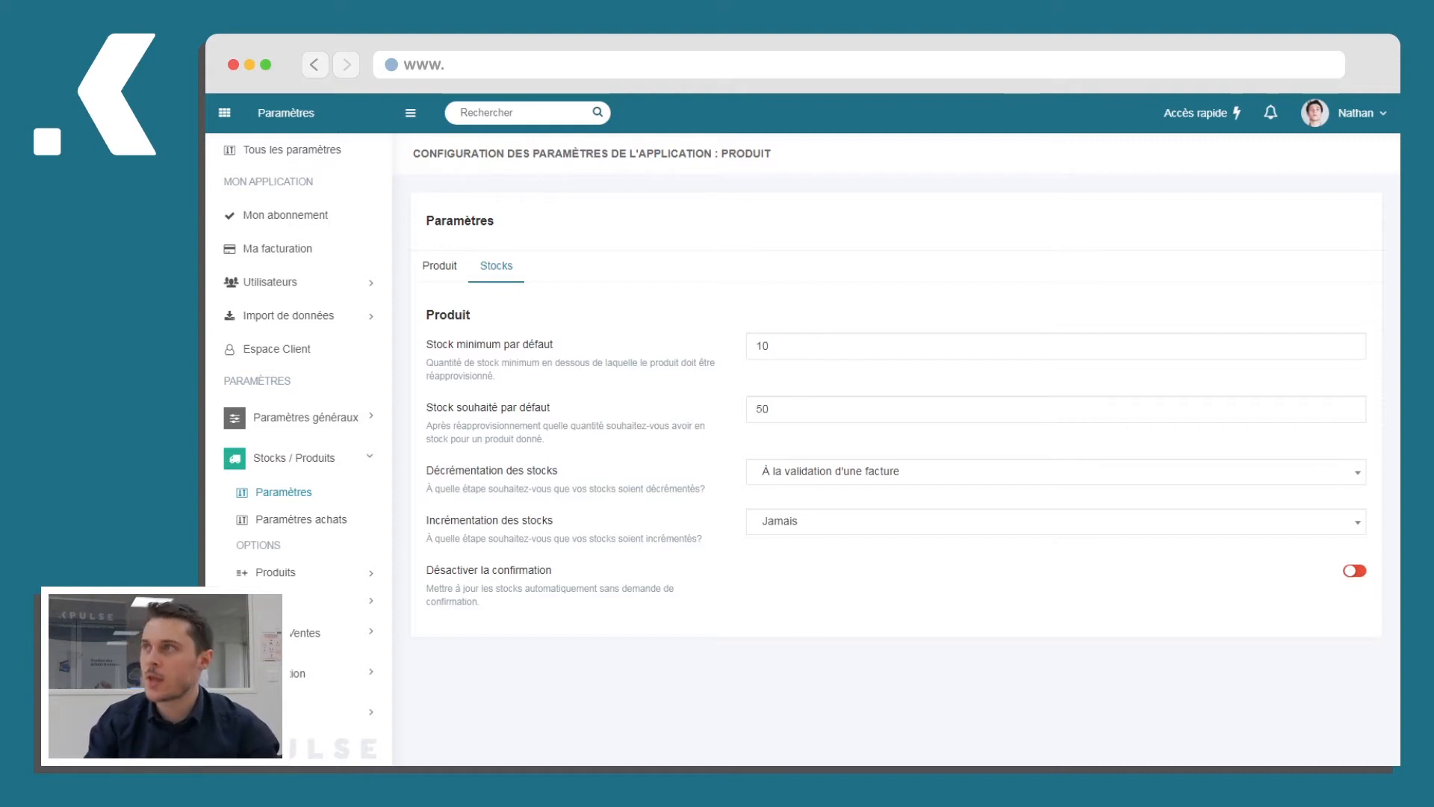
click(801, 523)
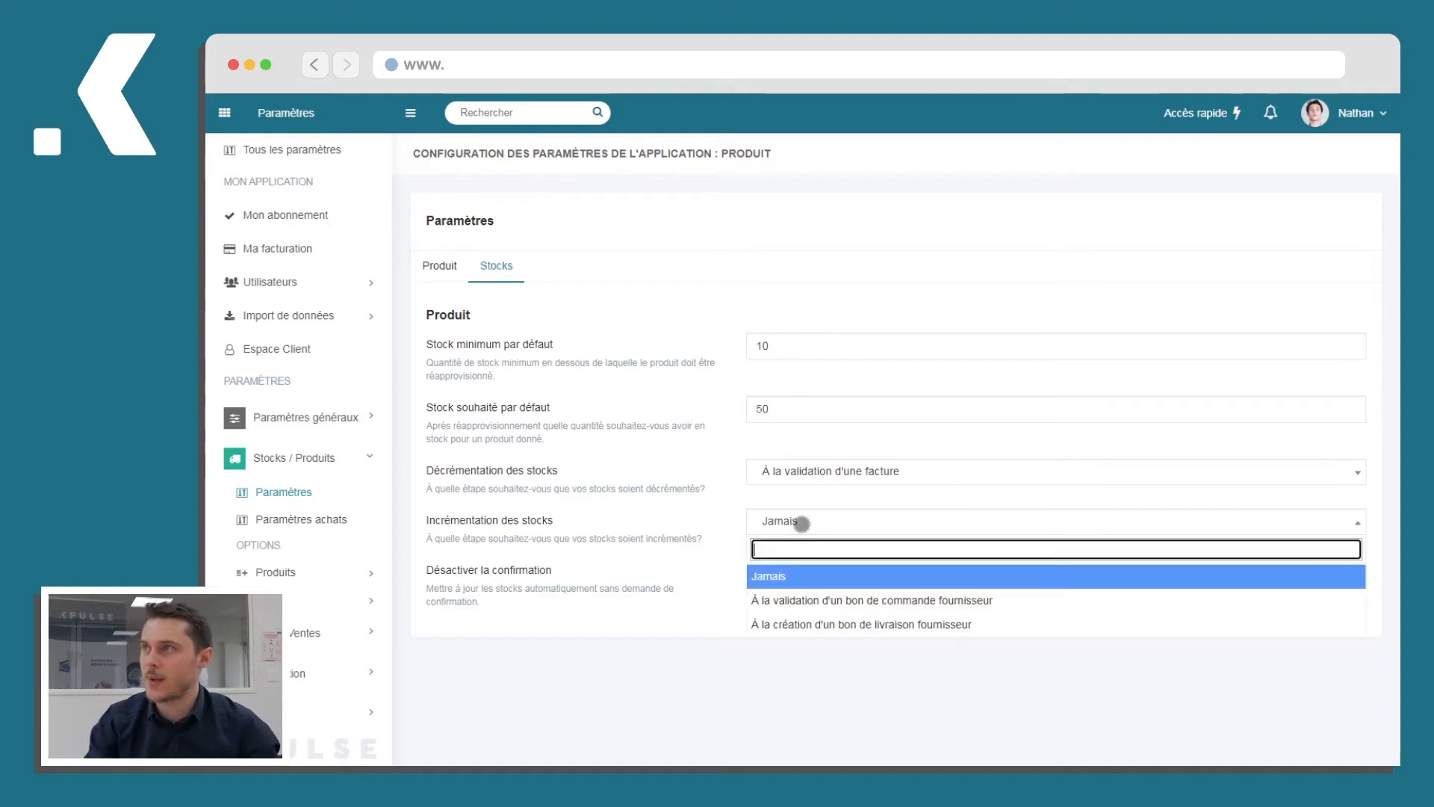
click(817, 624)
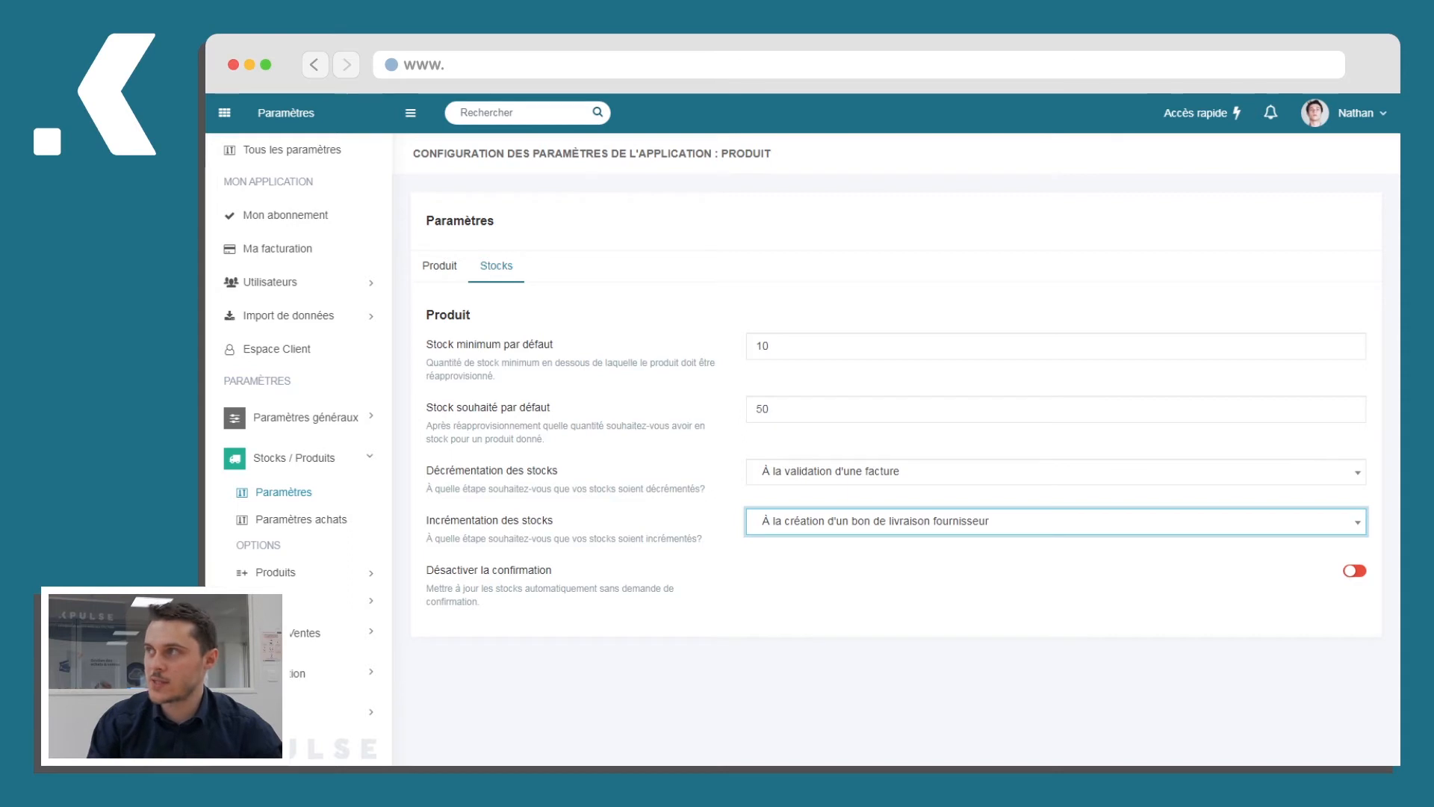
click(1352, 570)
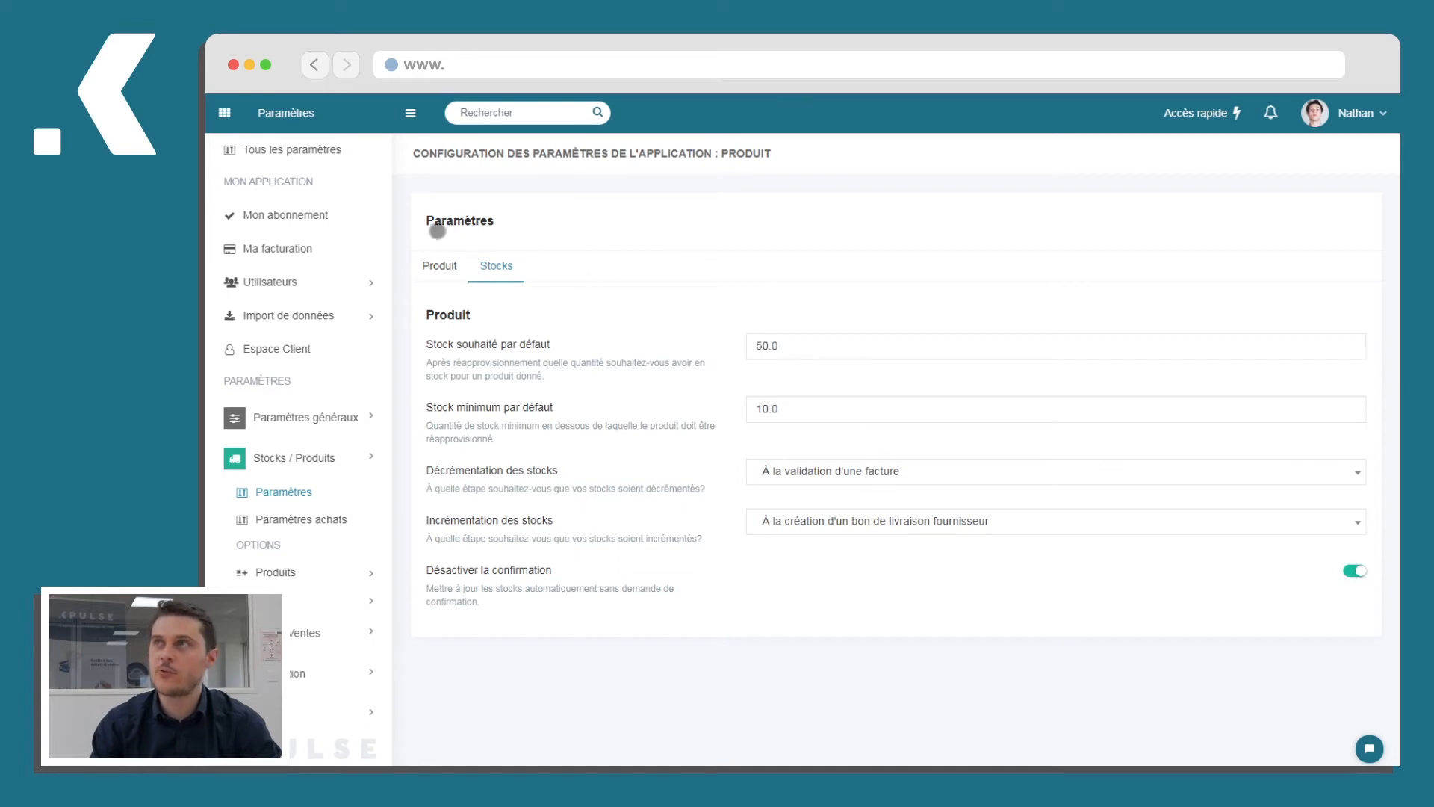
- Edit the product "Montre en or" in the product list to enable its stock management, and save it
click(226, 119)
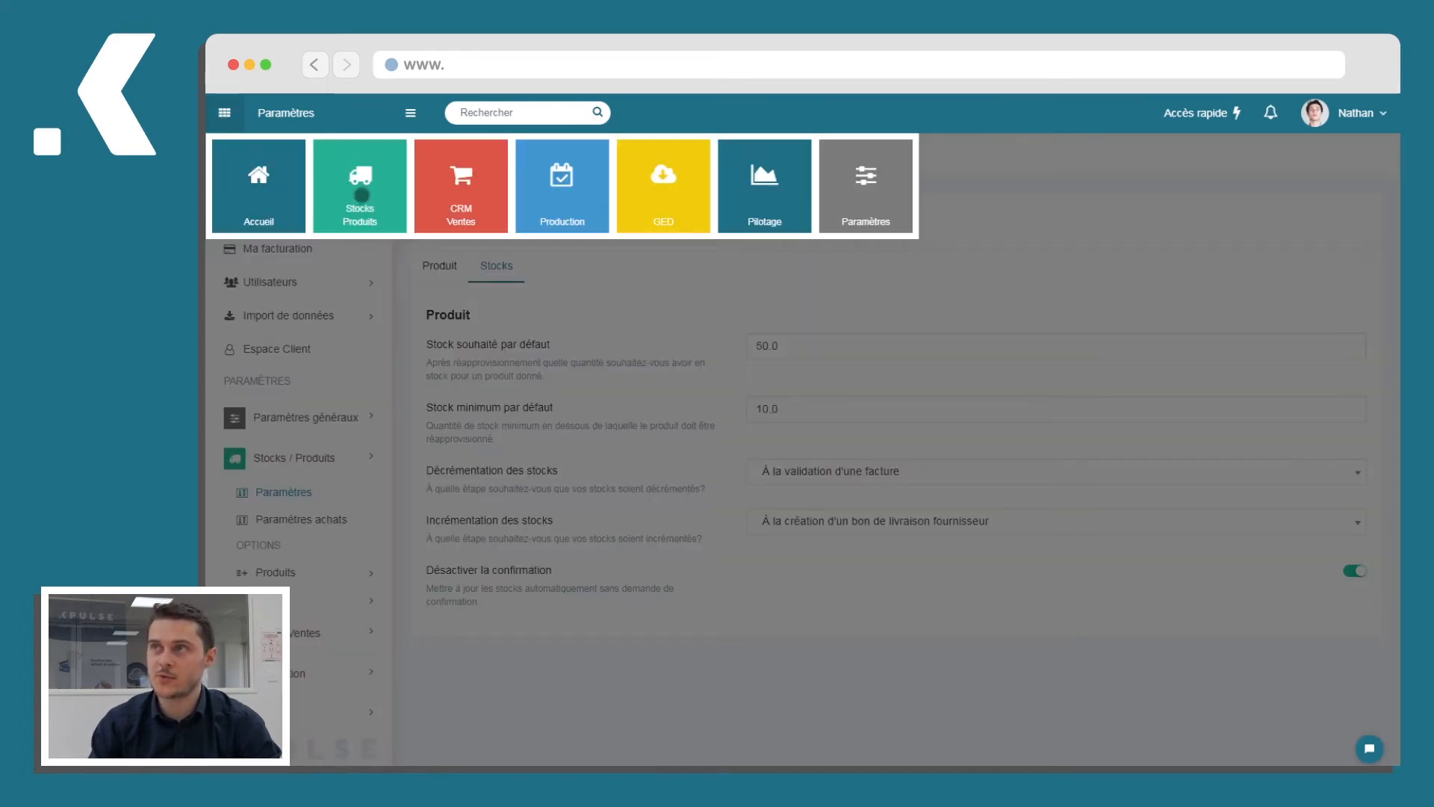
click(355, 201)
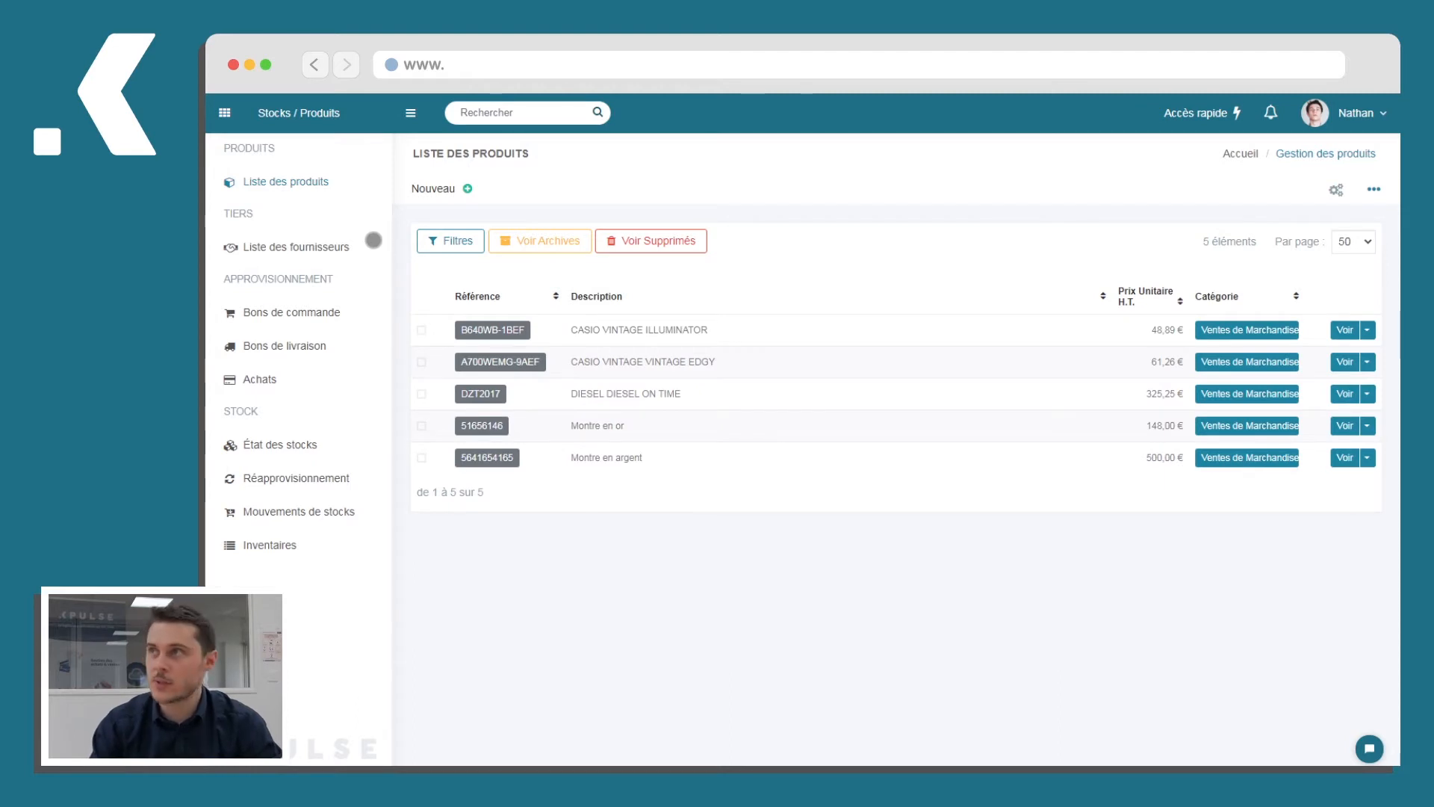
click(1367, 426)
click(1299, 450)
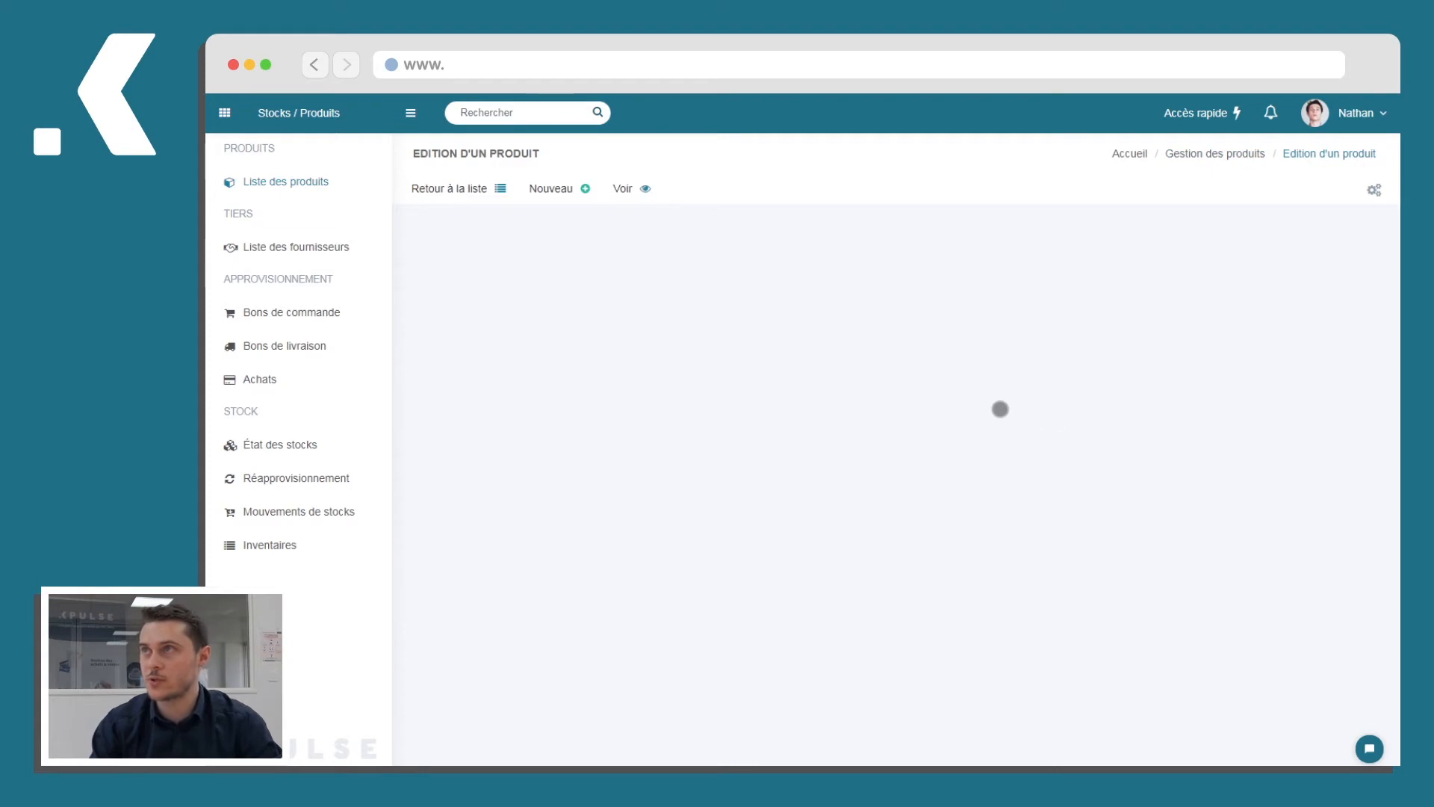
scroll(1001, 409, down, 3)
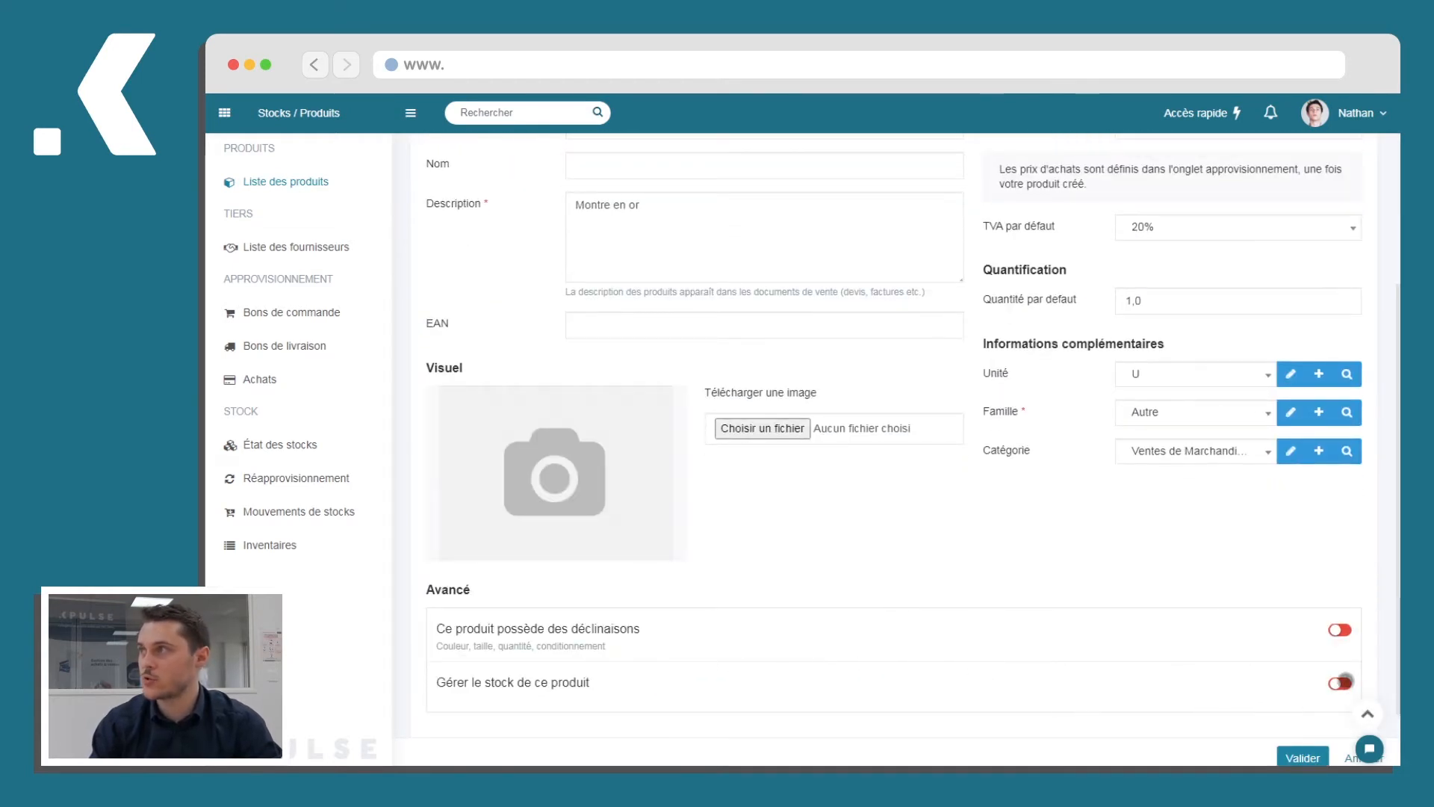
click(1341, 684)
scroll(1302, 488, down, 3)
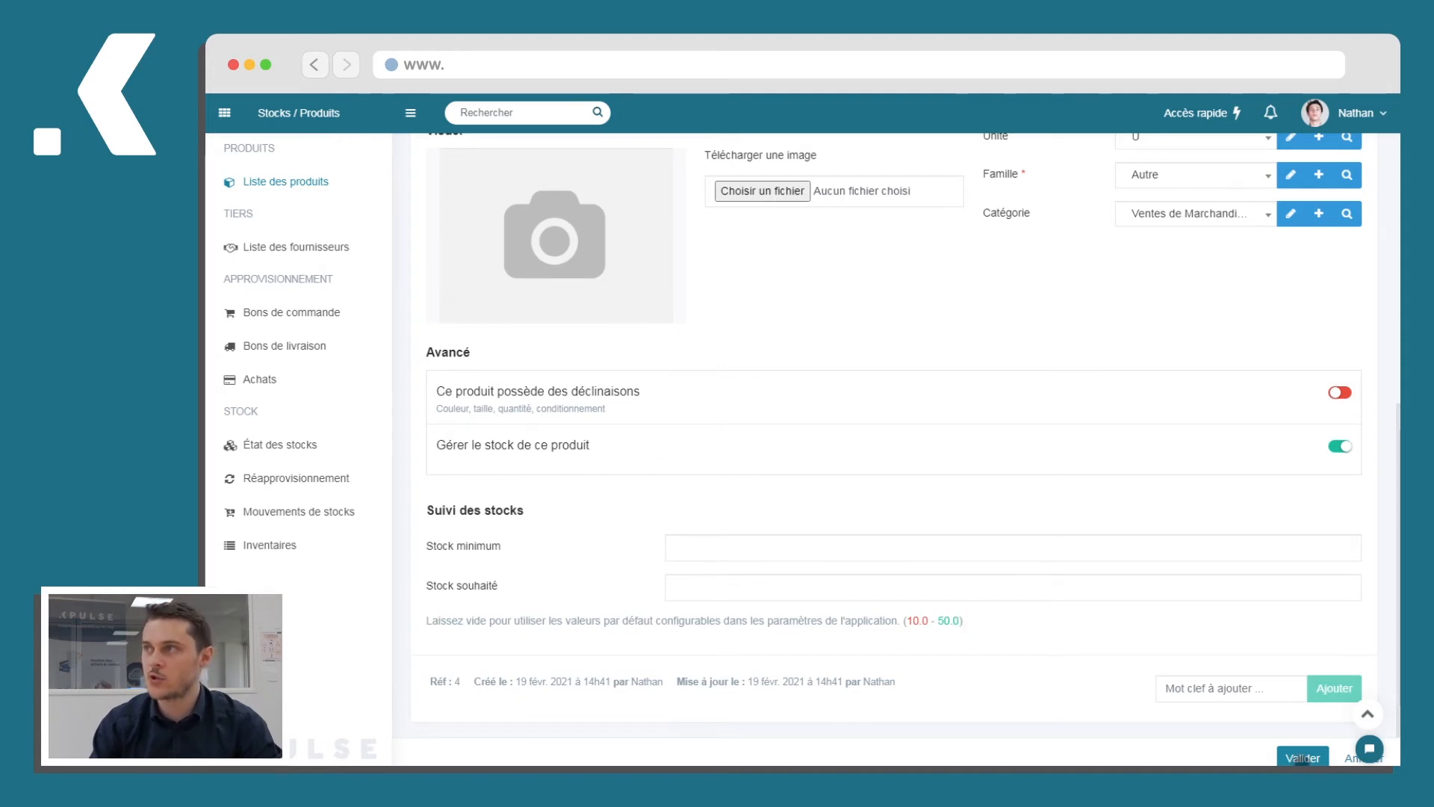
click(1302, 759)
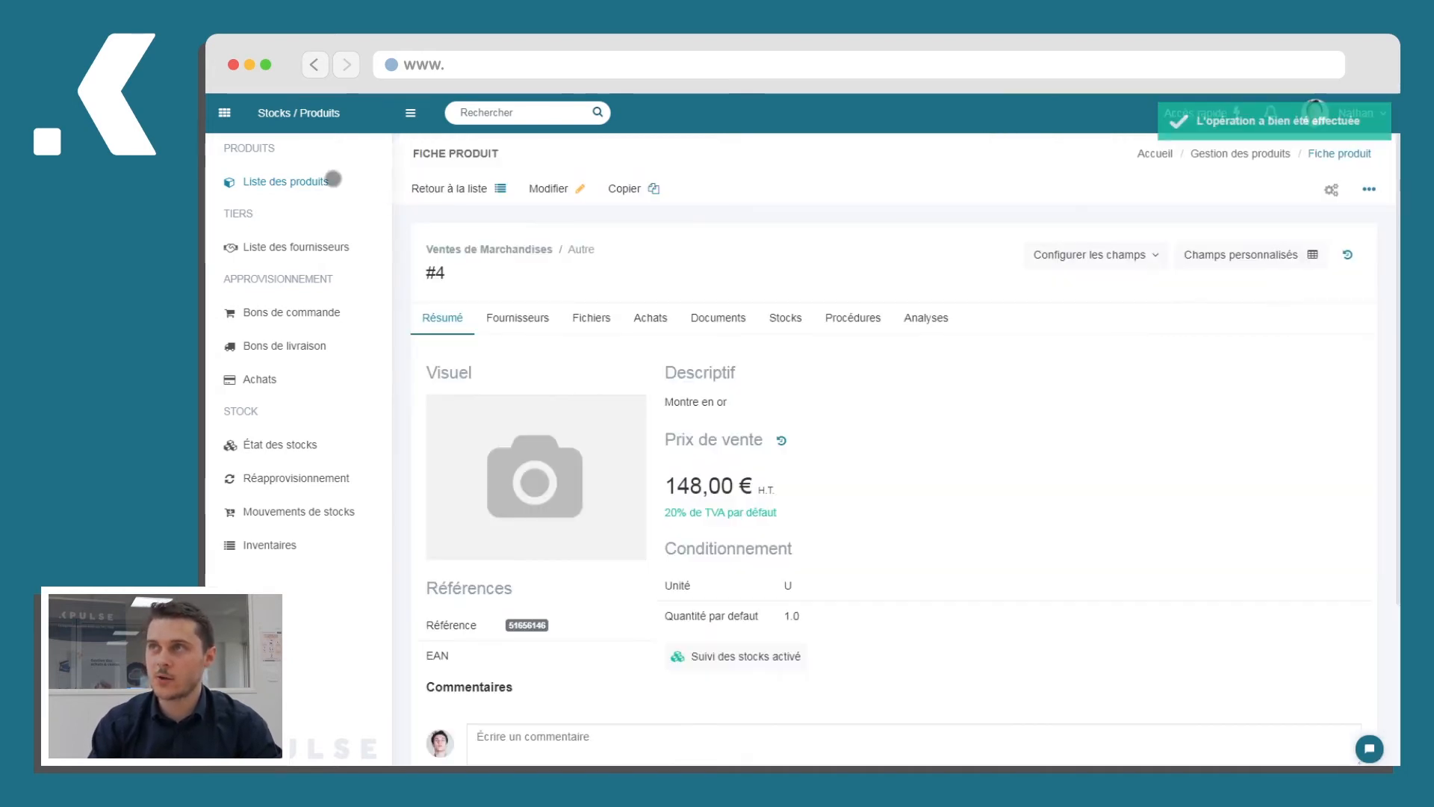
- Select all products in the product list and activate stock tracking for them in bulk
click(333, 179)
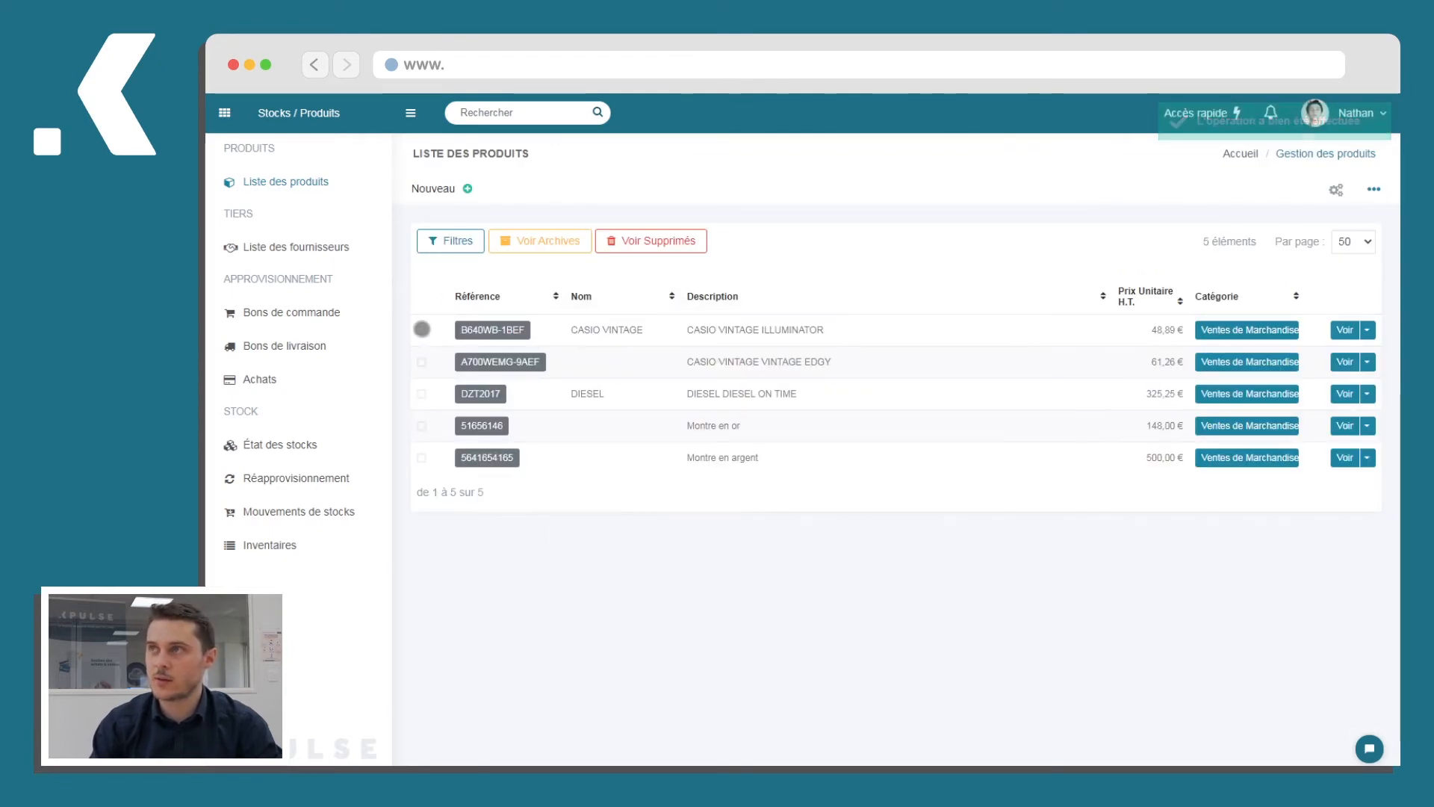
click(421, 330)
click(422, 361)
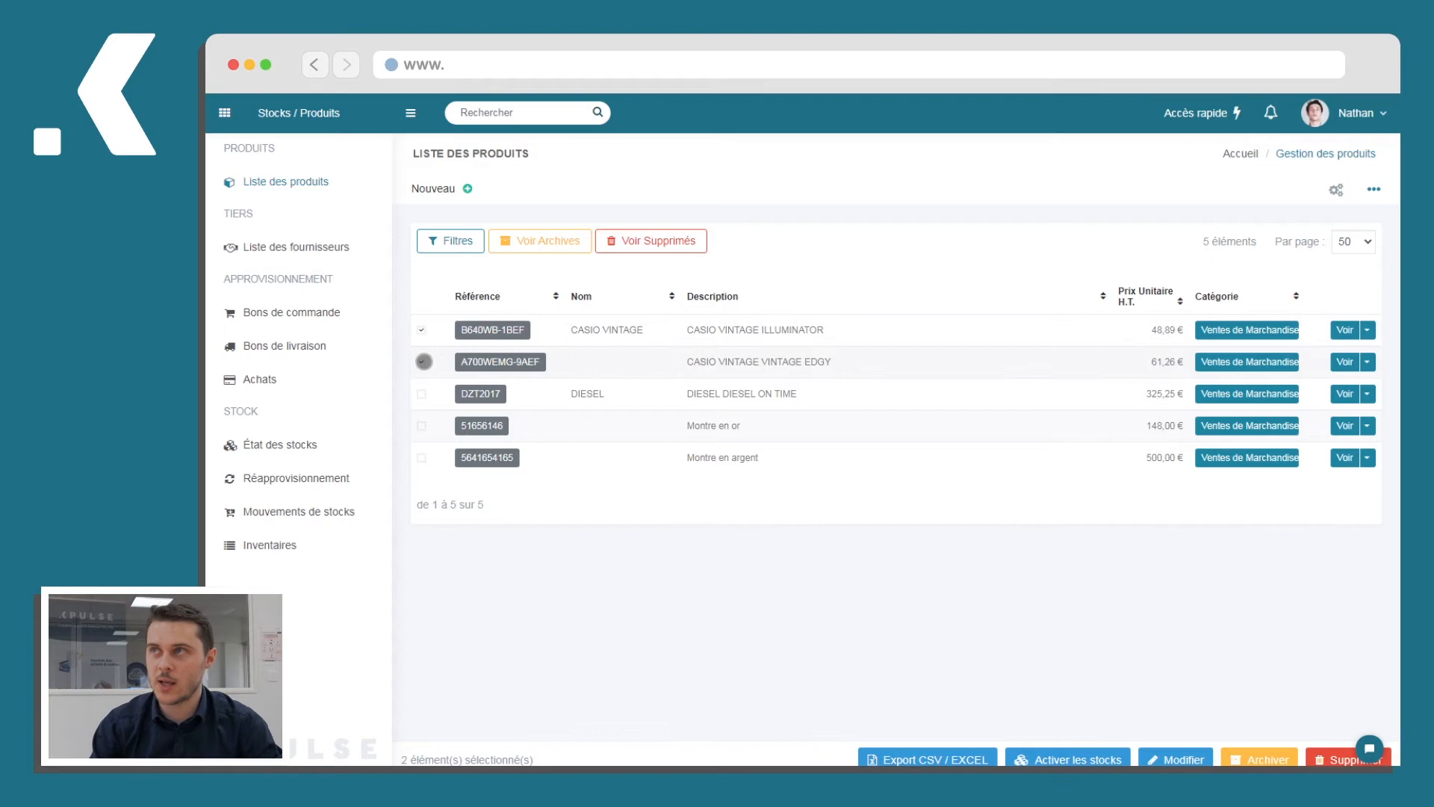
click(448, 243)
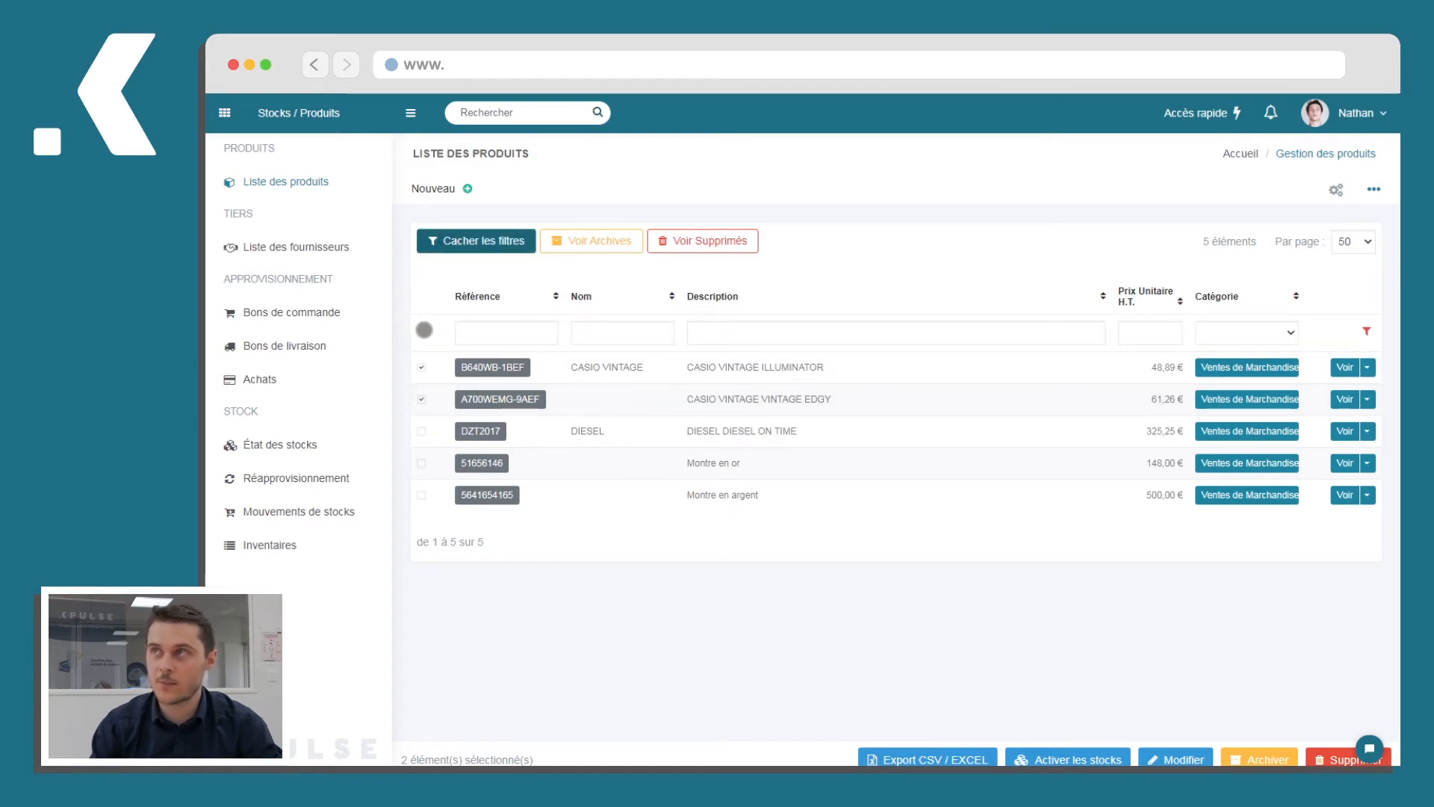
click(421, 331)
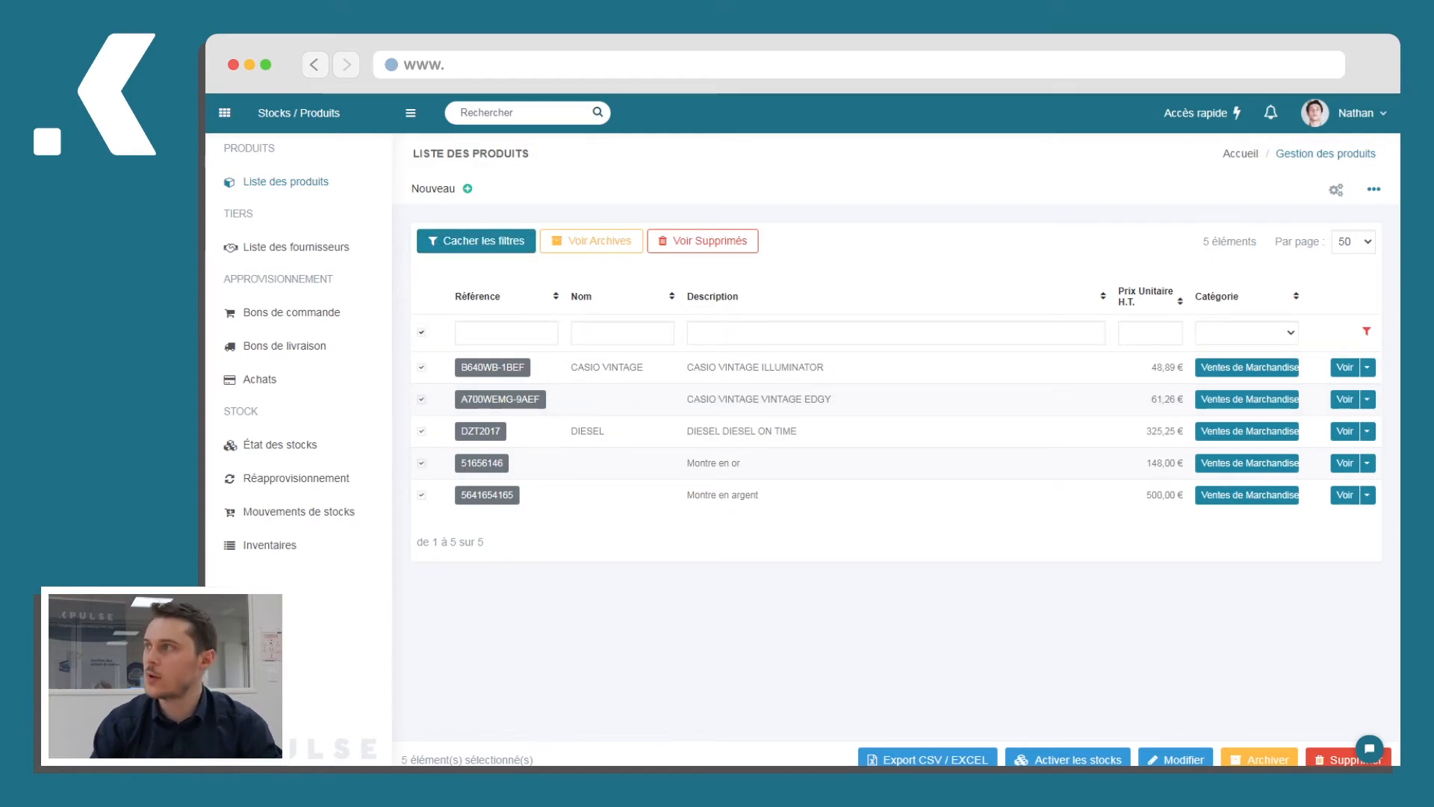
click(1098, 756)
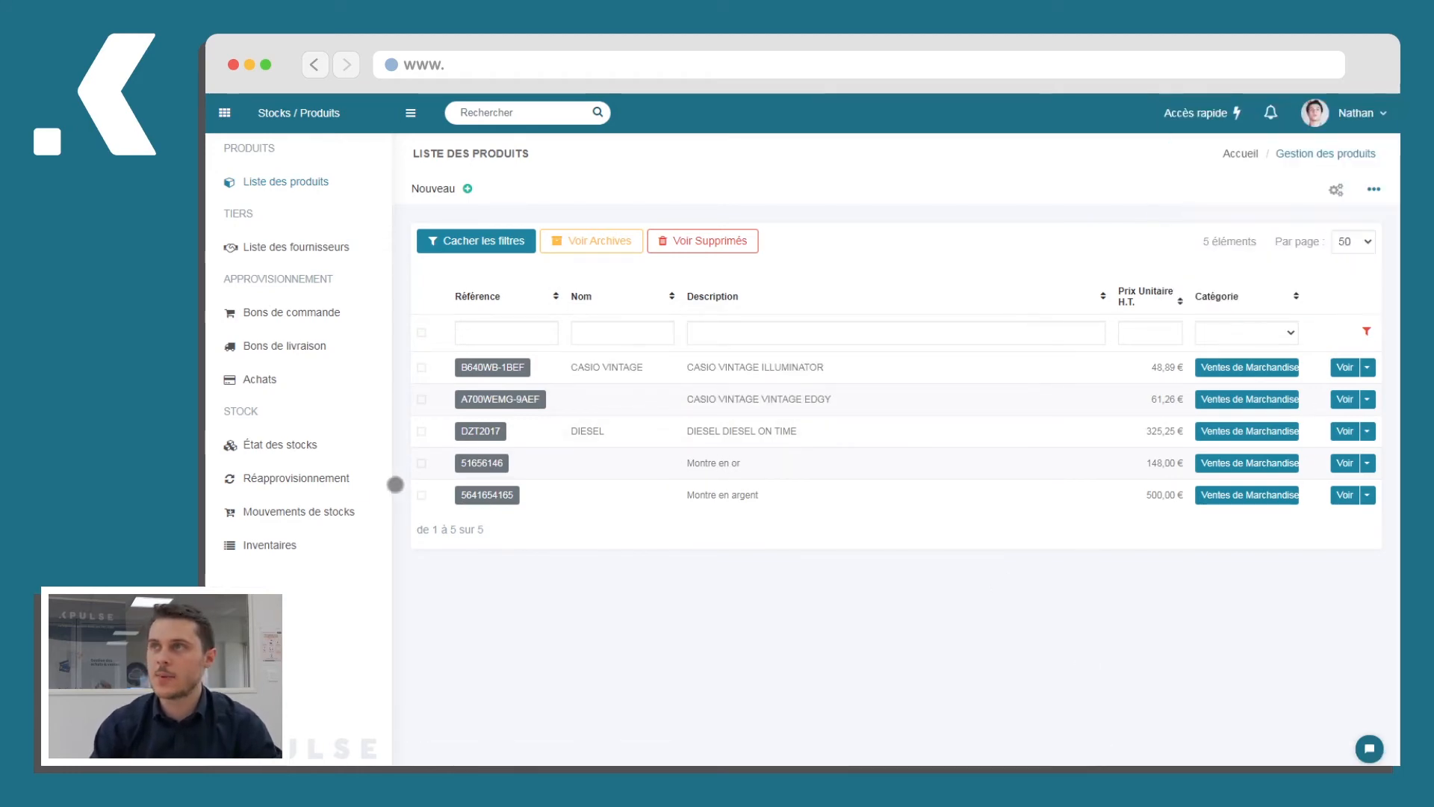
- Review the stock status of the products and the list of stock movements
click(280, 444)
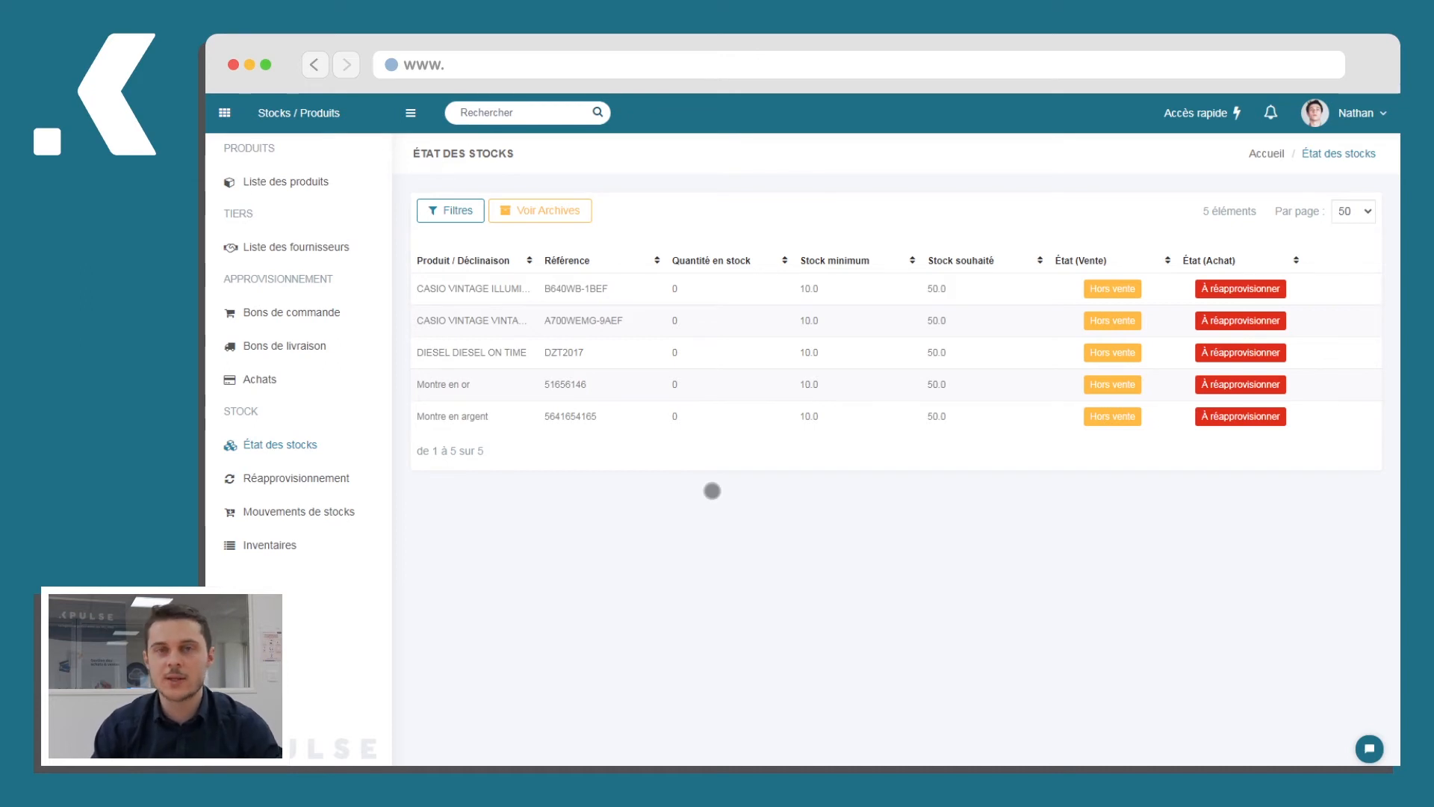
click(340, 514)
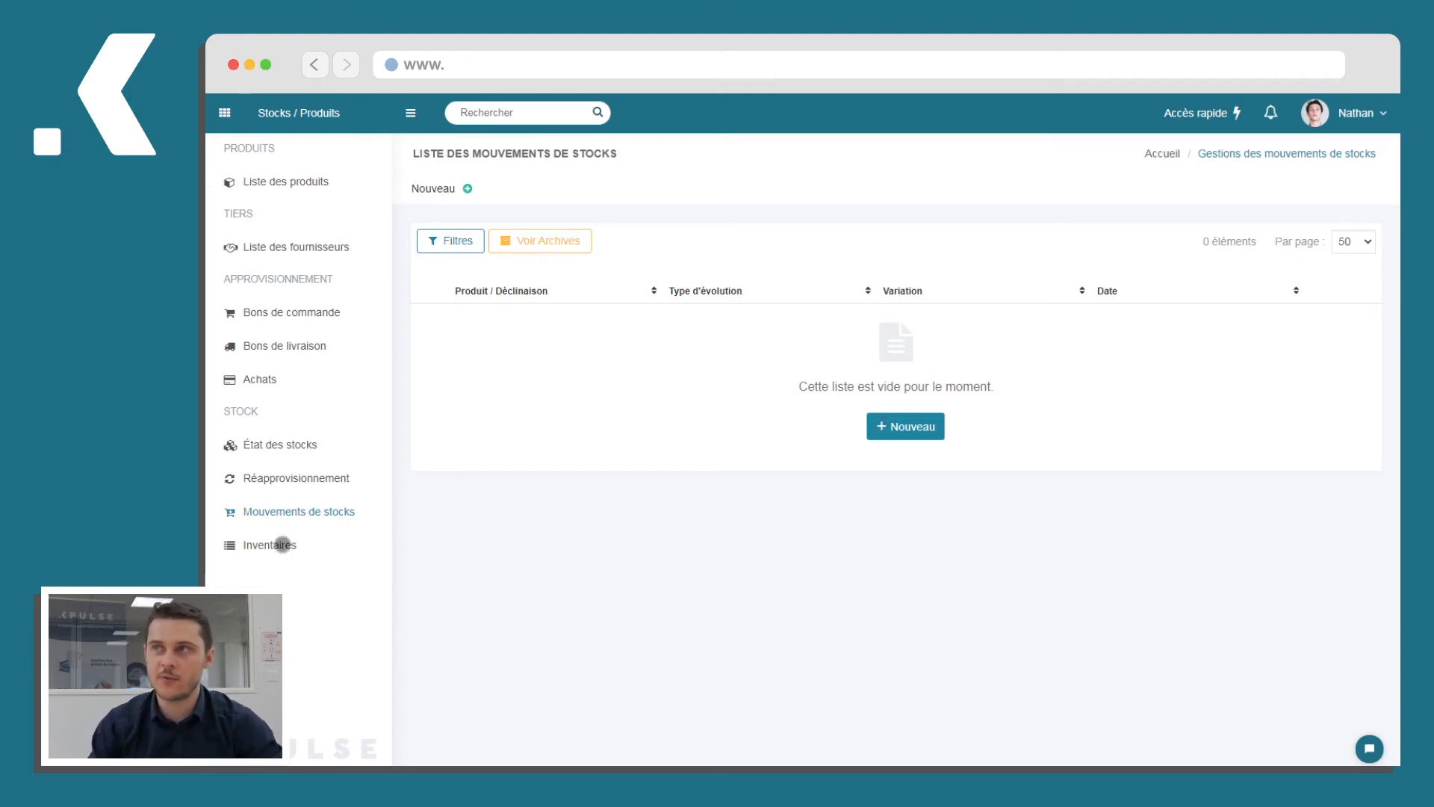
- Create a new inventory and enter the product B640WB-1BEF with a quantity of 38
click(284, 545)
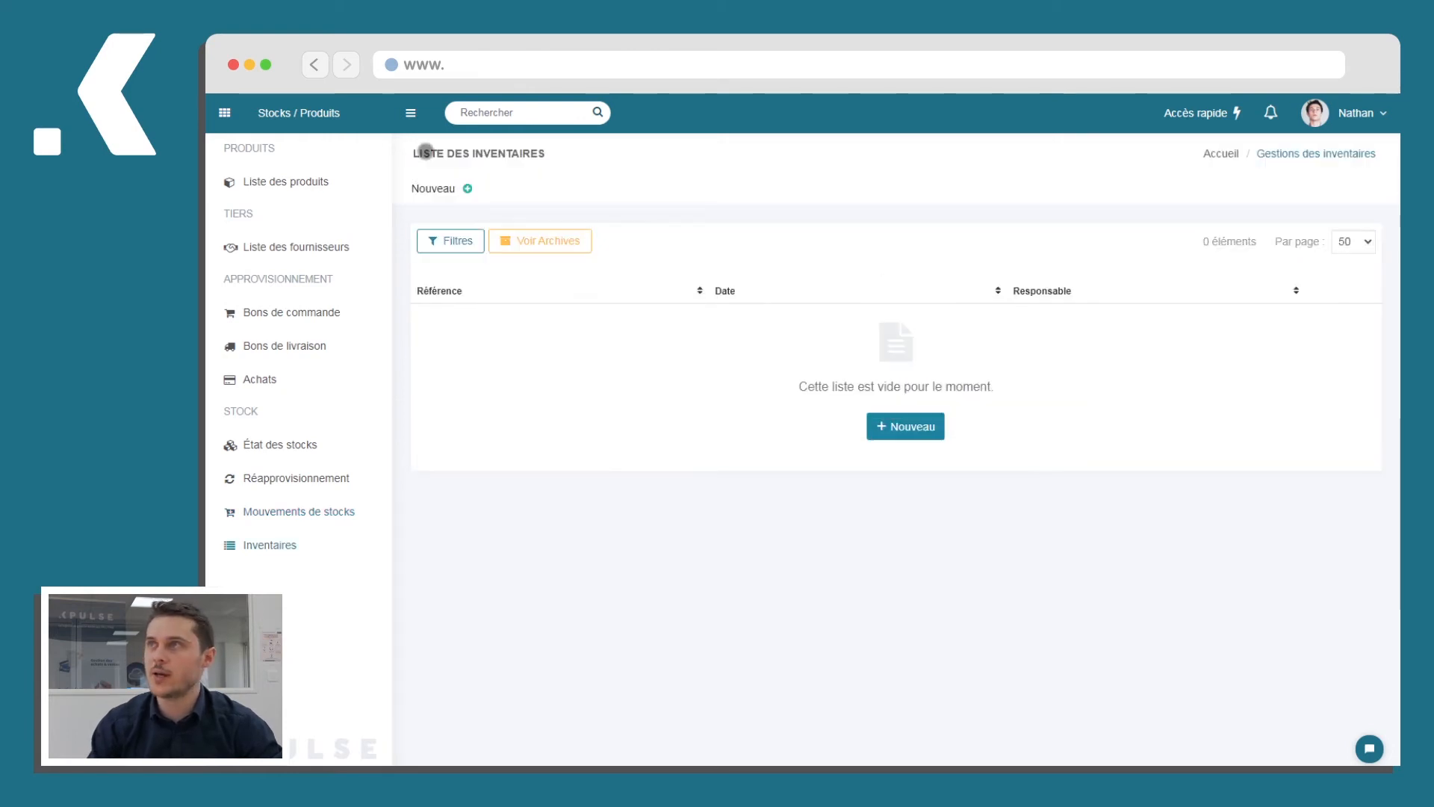
click(435, 189)
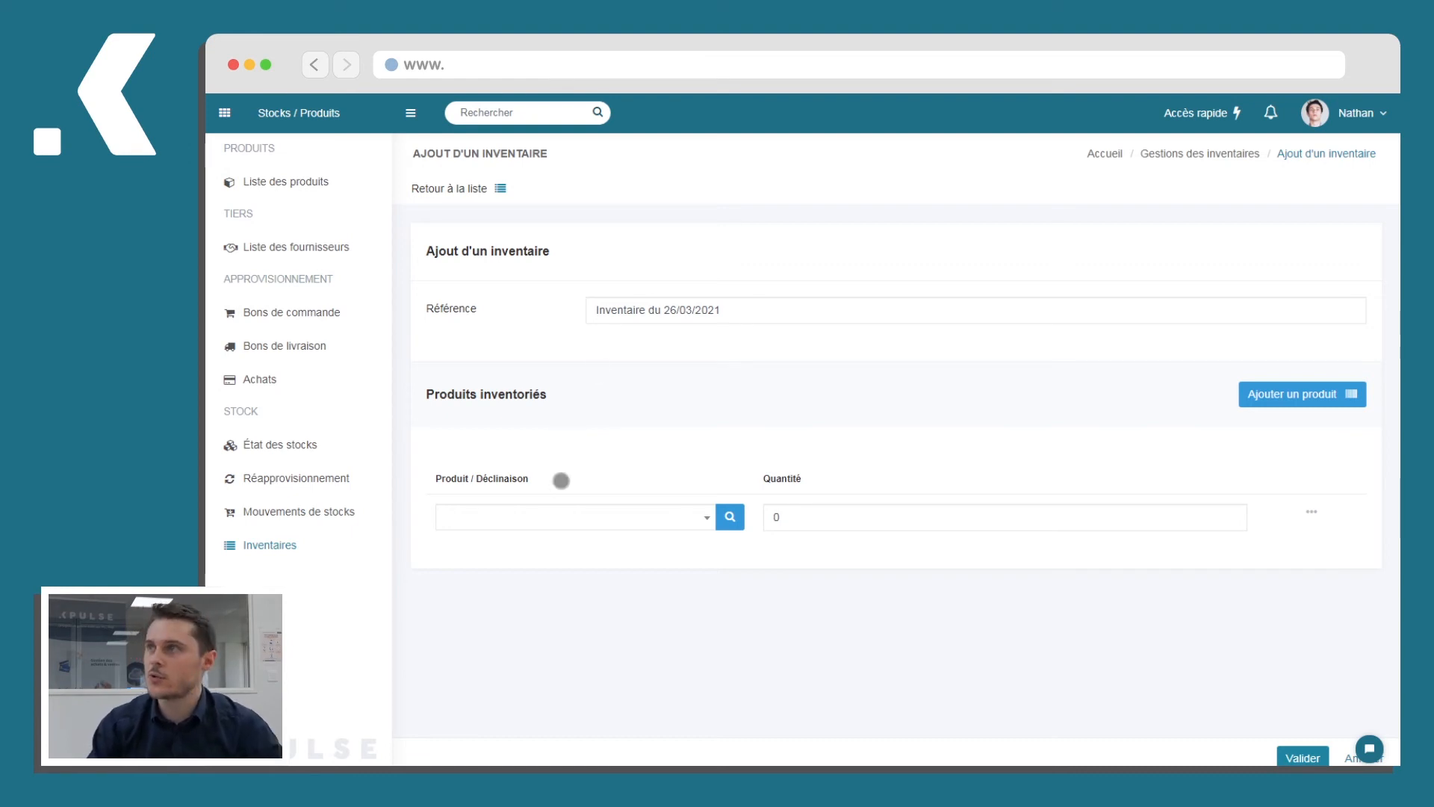
click(555, 514)
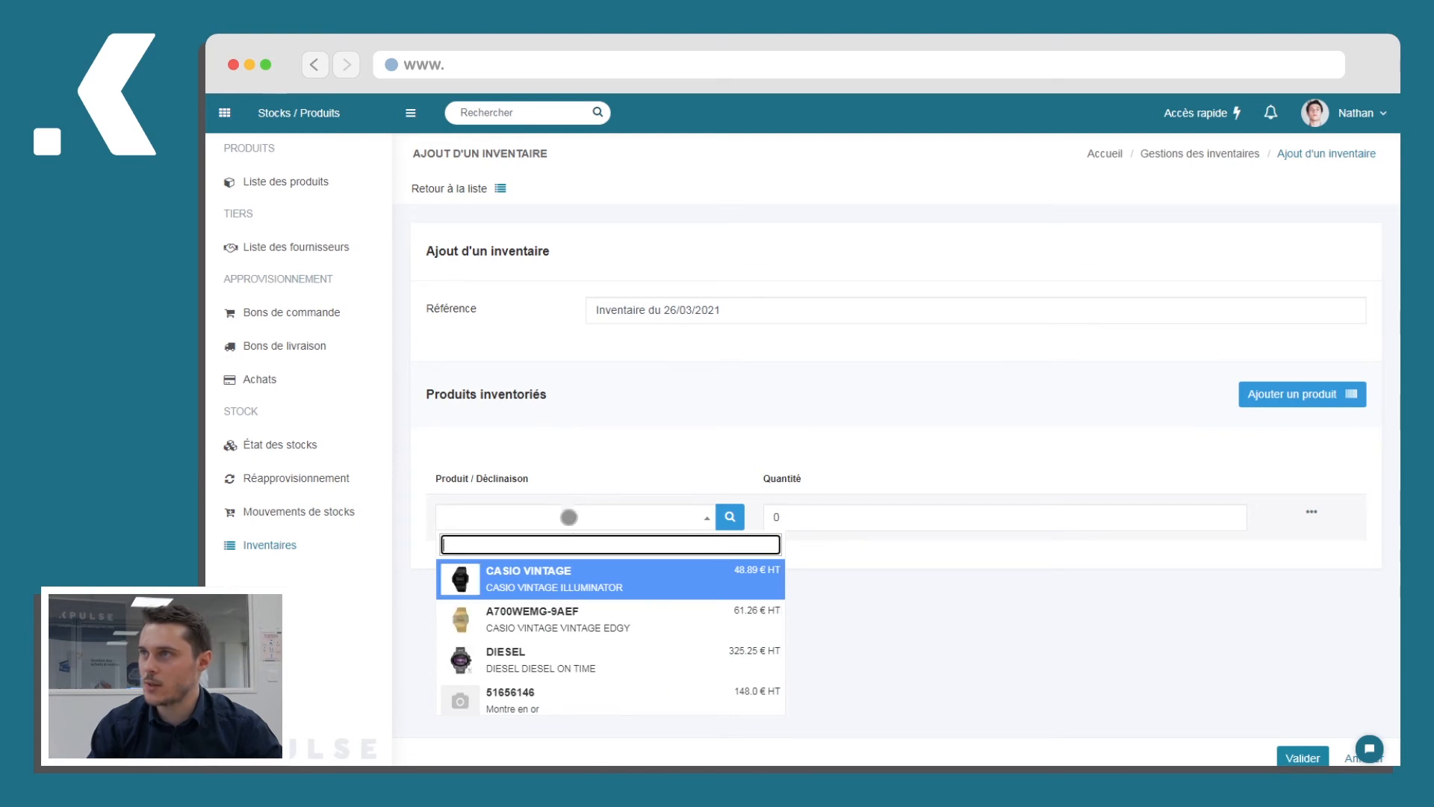
click(538, 582)
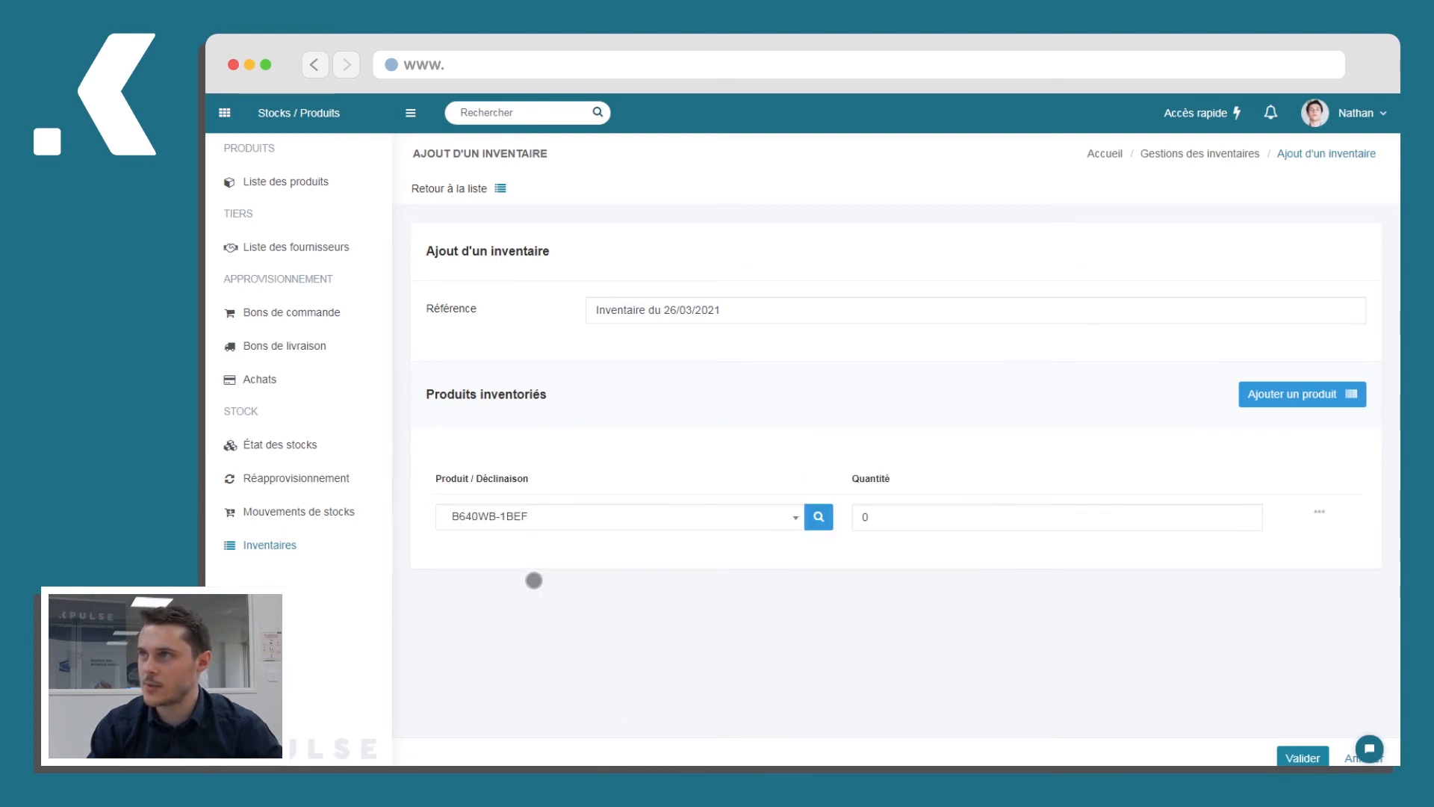
click(919, 525)
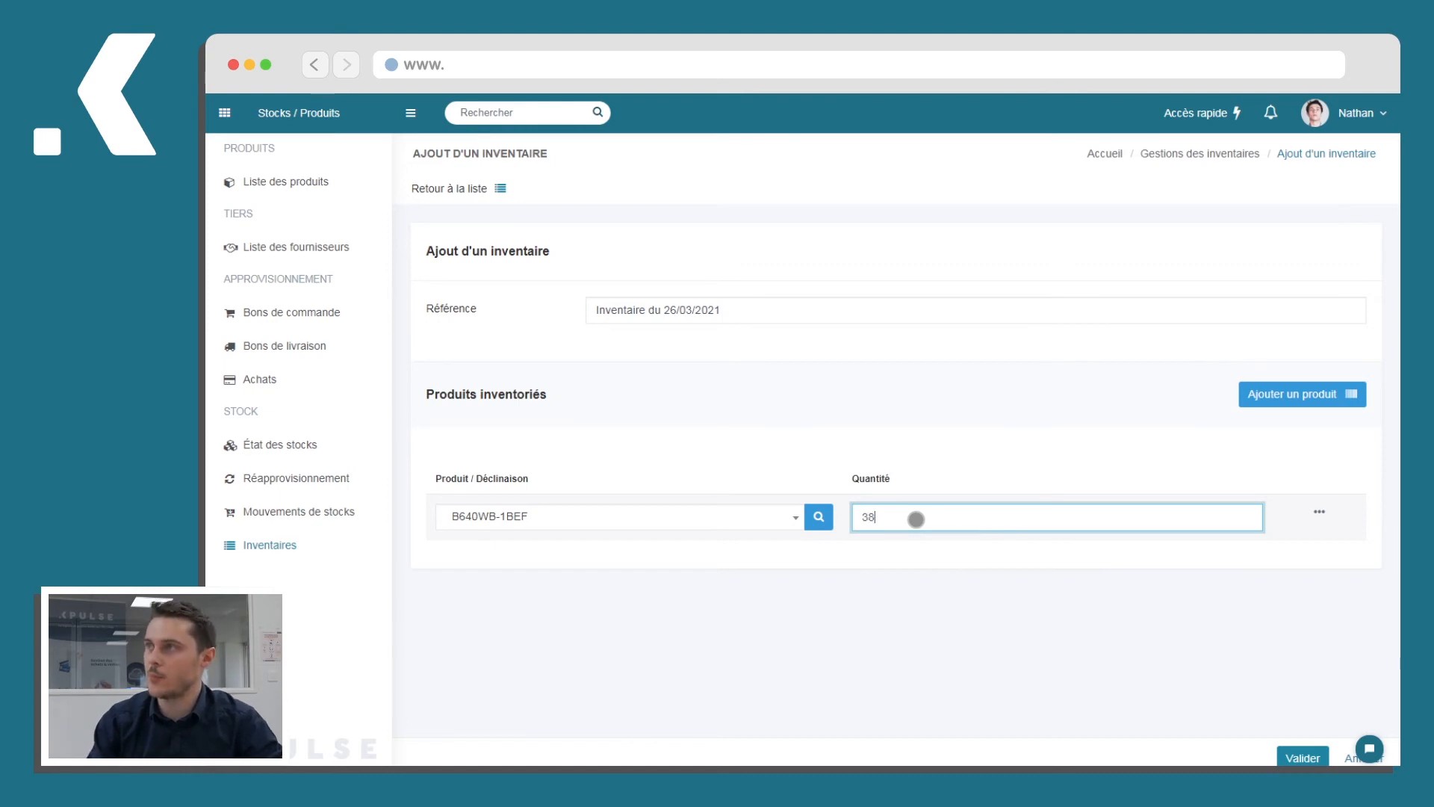
text(38)
- Add a second inventory line for the product A700WEMG-9AEF with a quantity of 11
click(1312, 394)
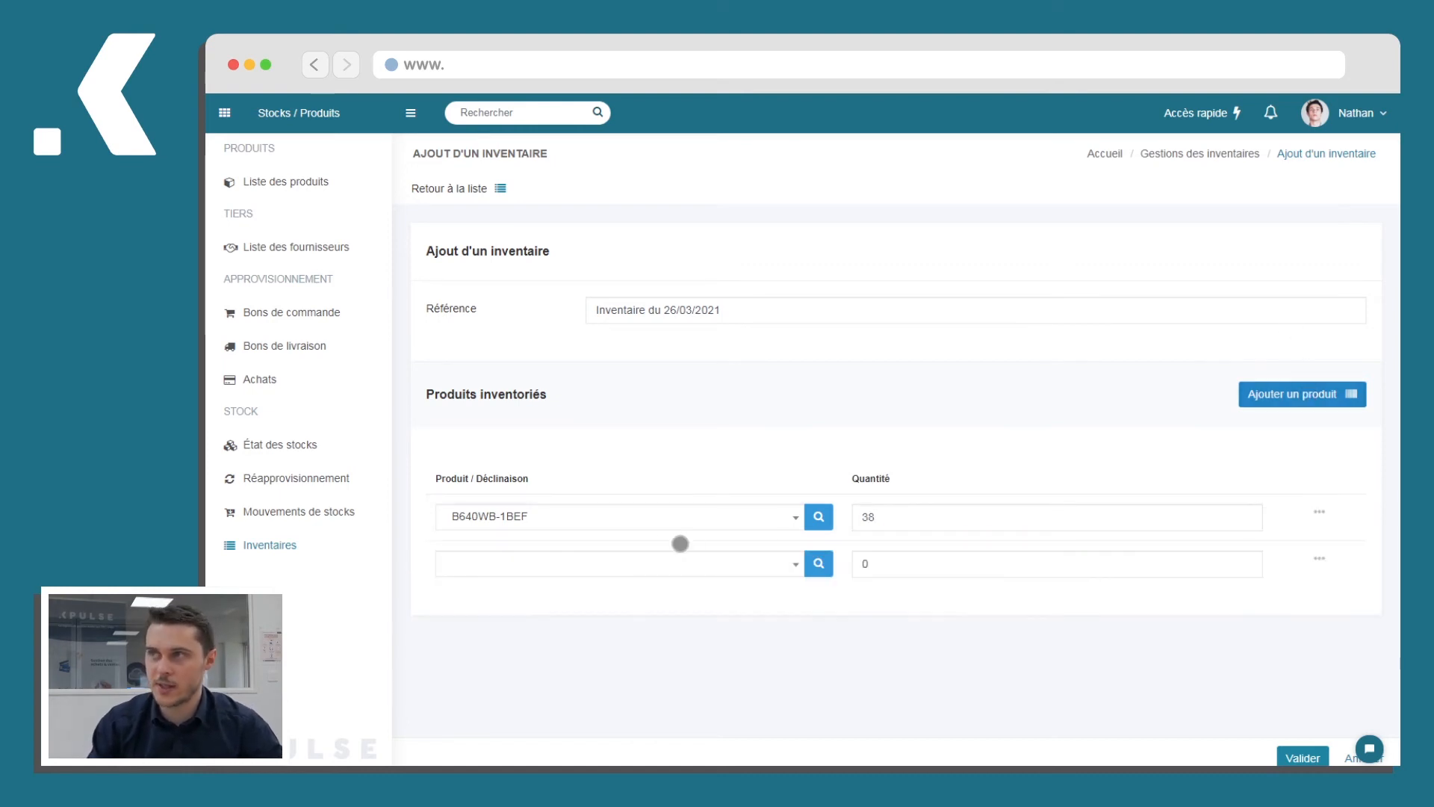
click(625, 559)
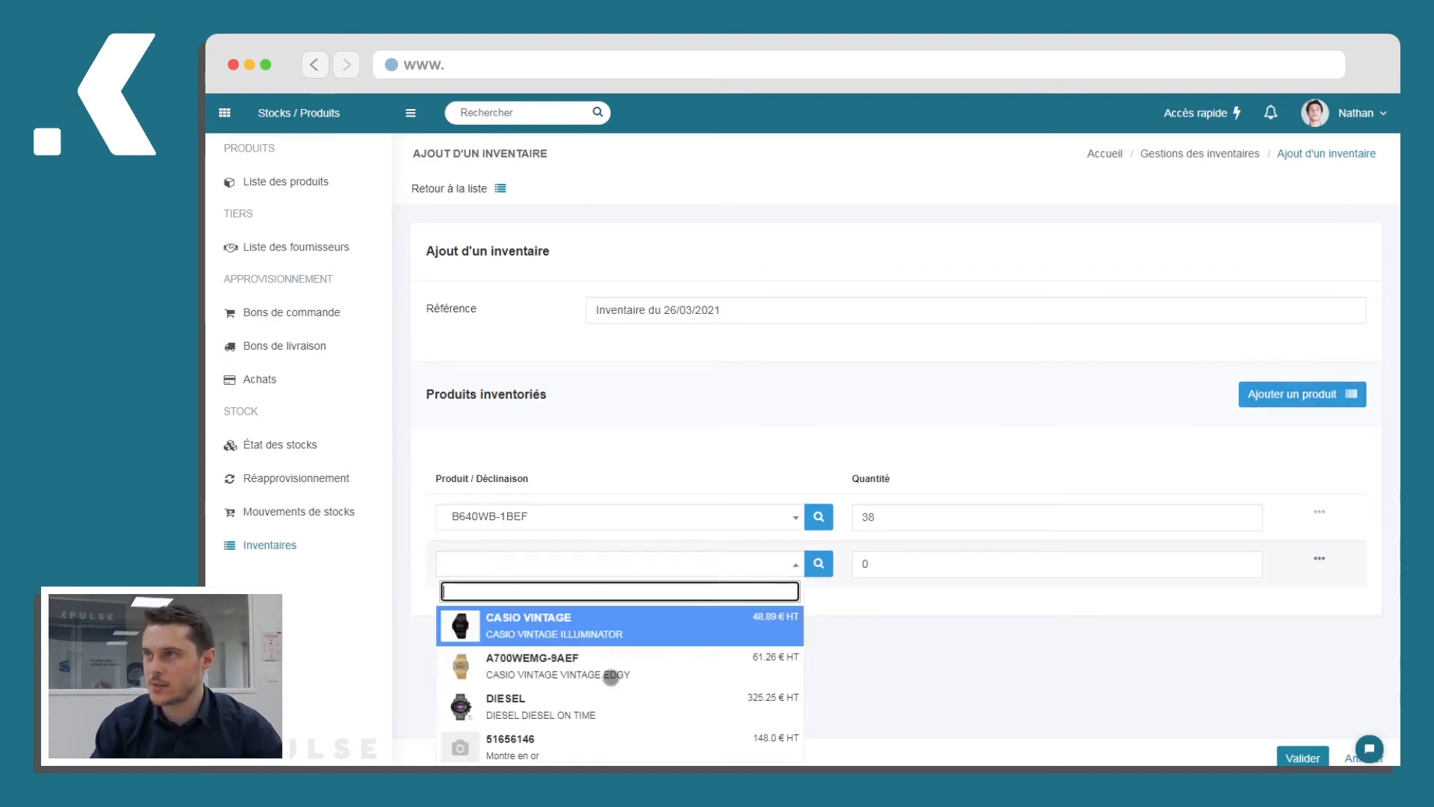
click(598, 676)
click(990, 556)
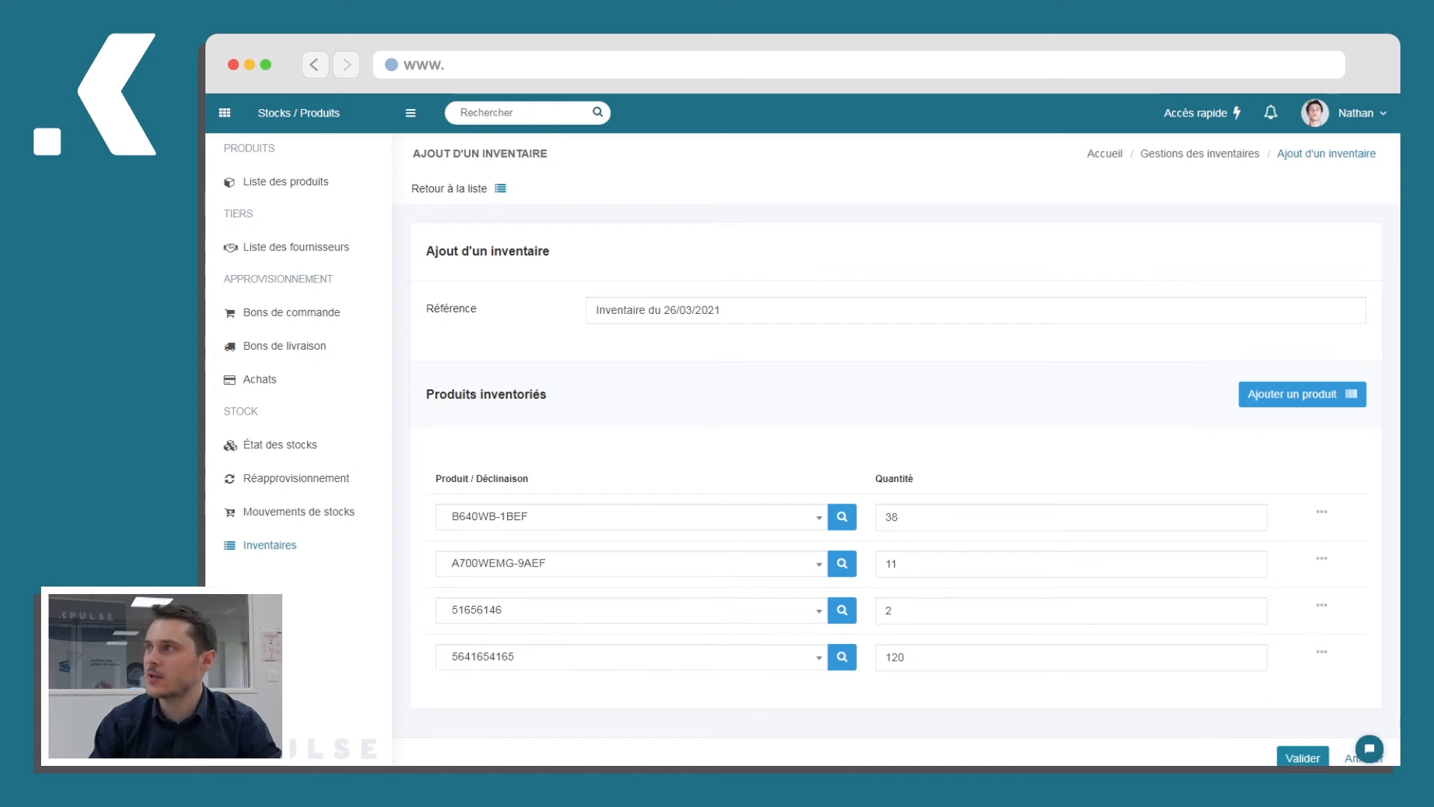
- Validate the inventory with its four product lines and check the stock status of the products
click(1313, 651)
click(1313, 651)
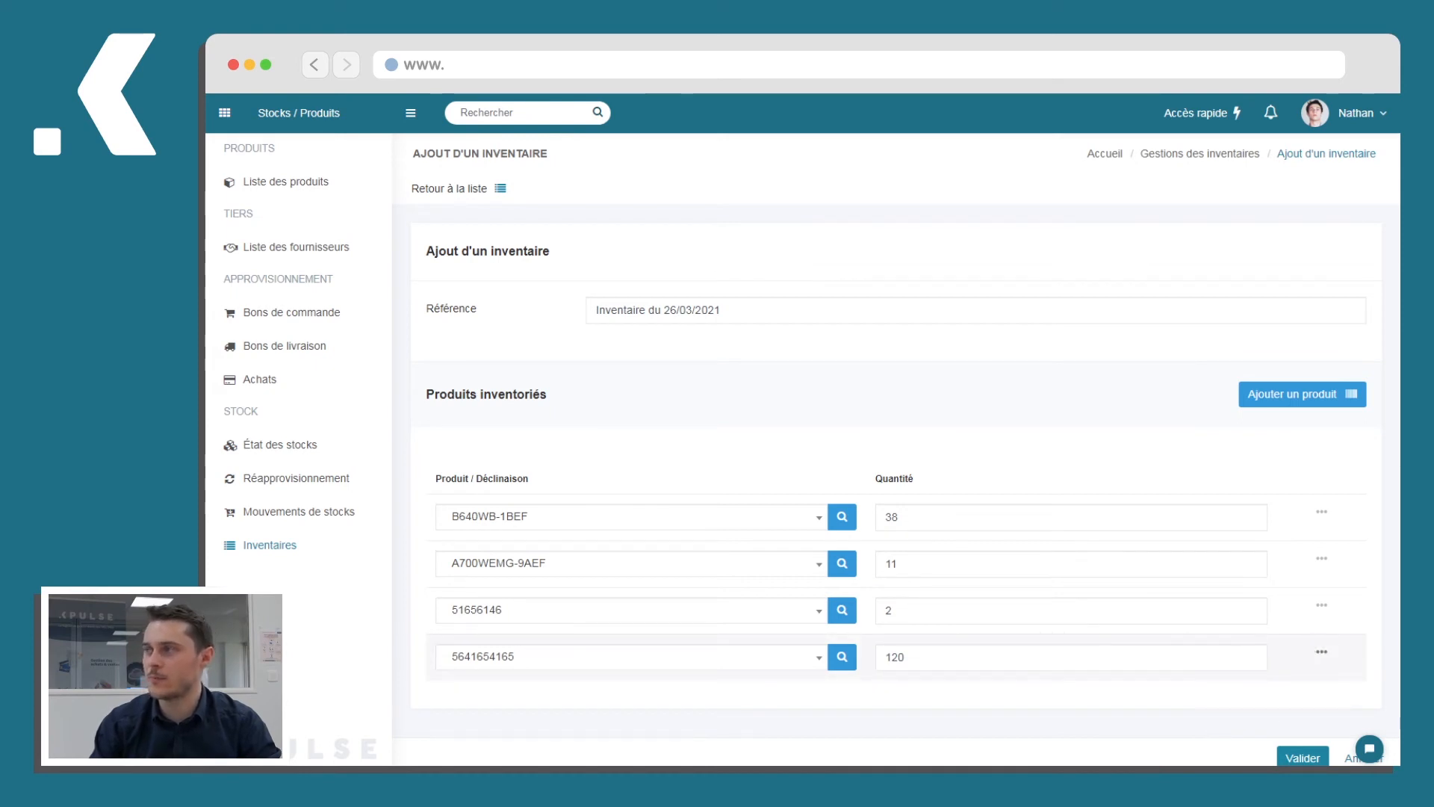
click(1295, 758)
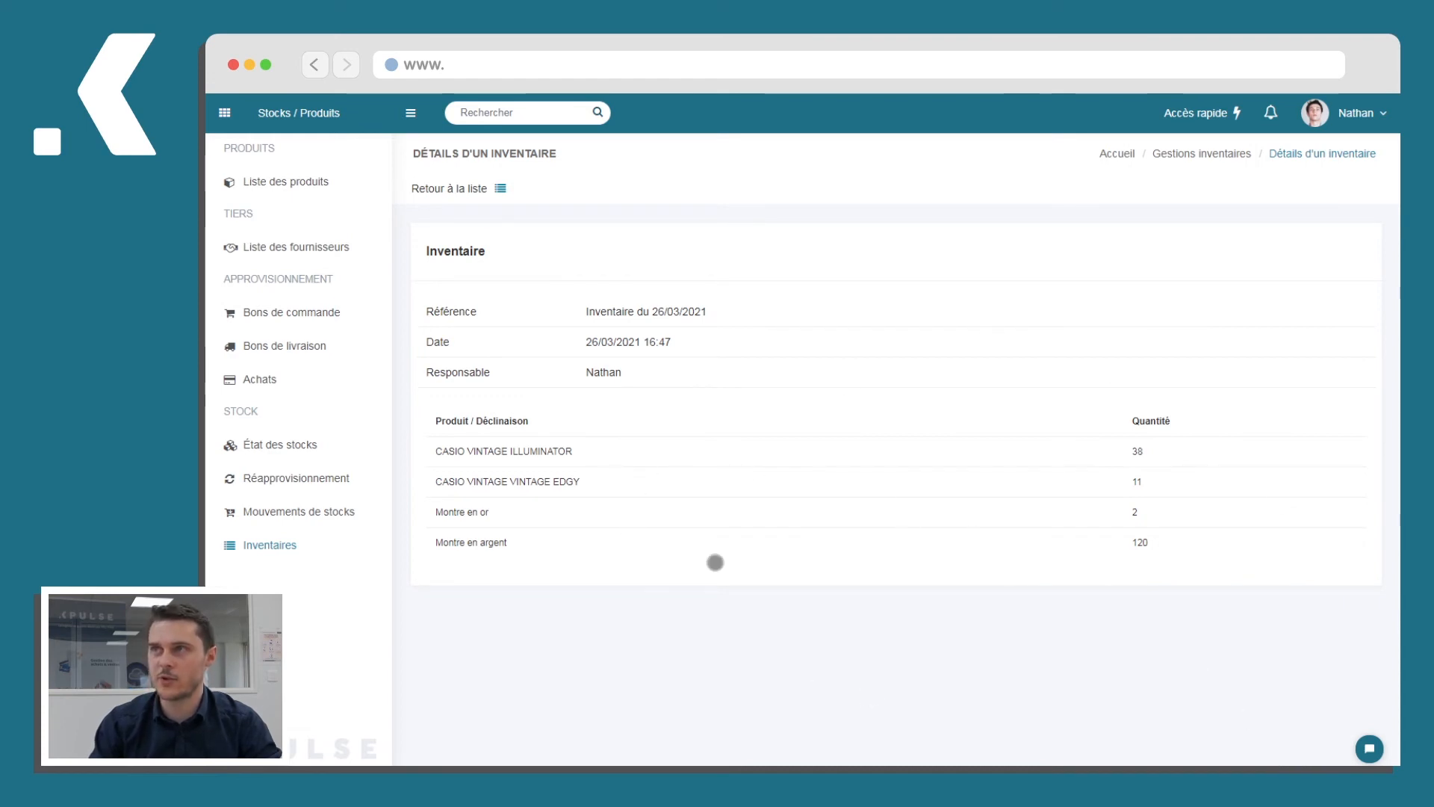
click(312, 446)
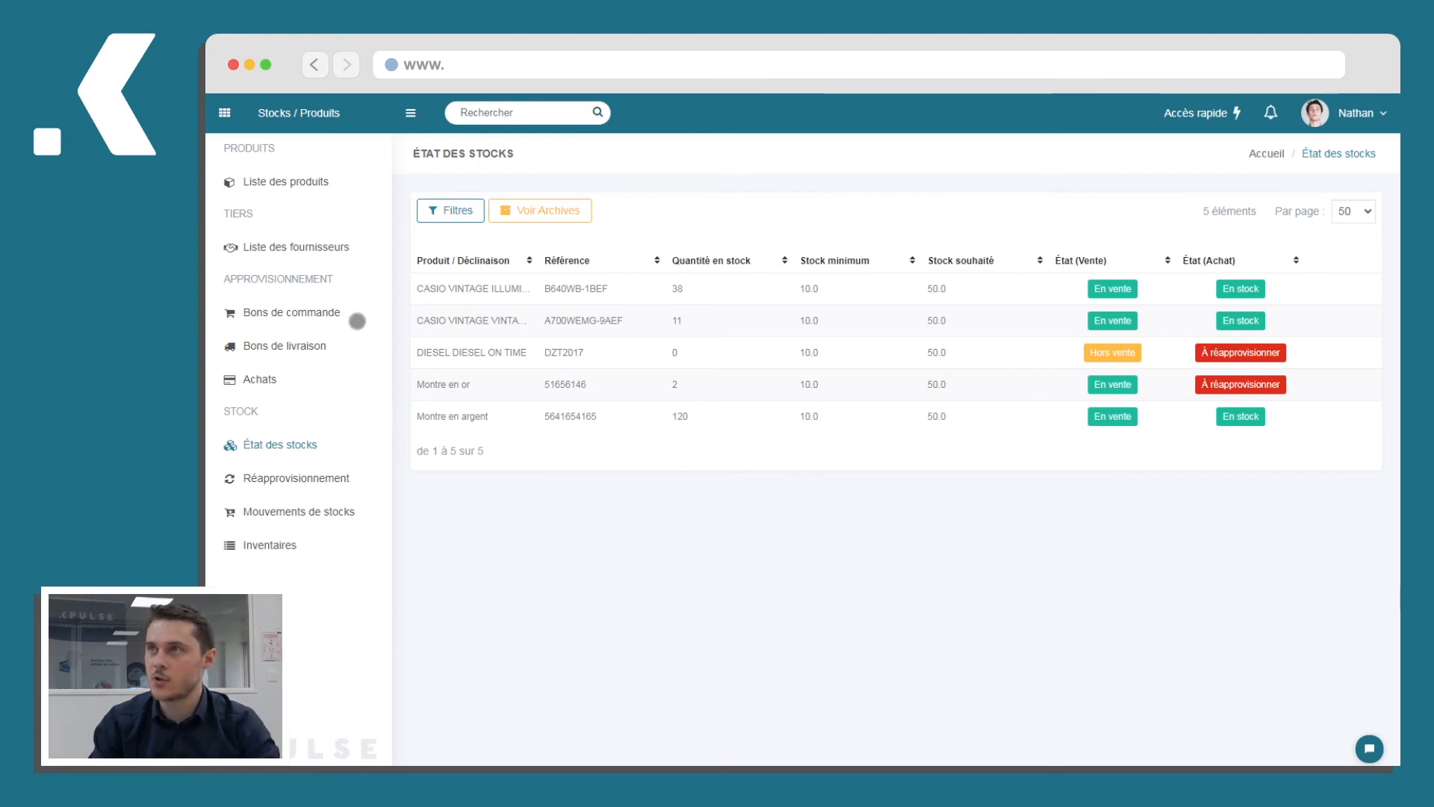
- In the supplier record of Jean Montre Corp, start a new product entry for CASIO VINTAGE : B640WB-1BEF
click(292, 254)
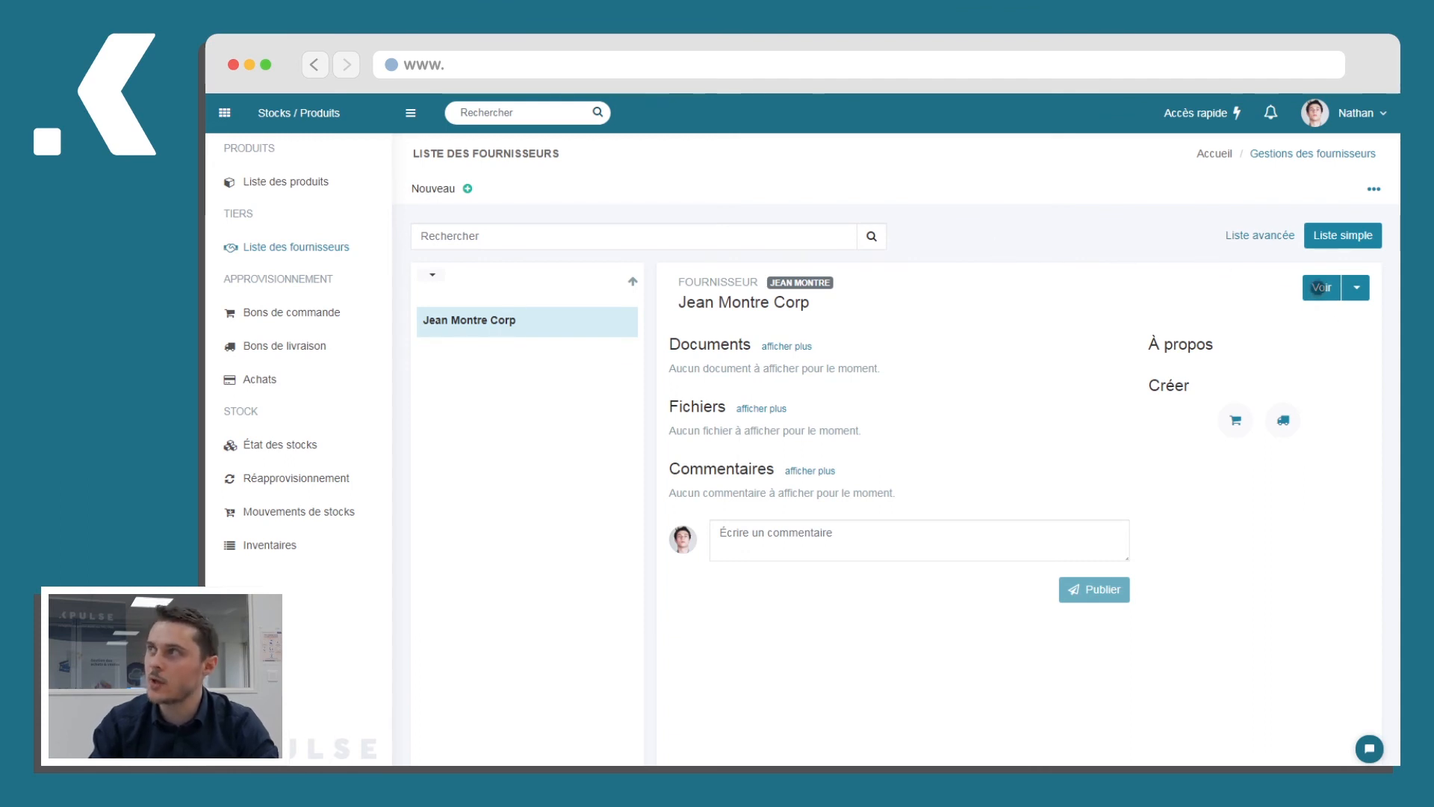
click(1319, 287)
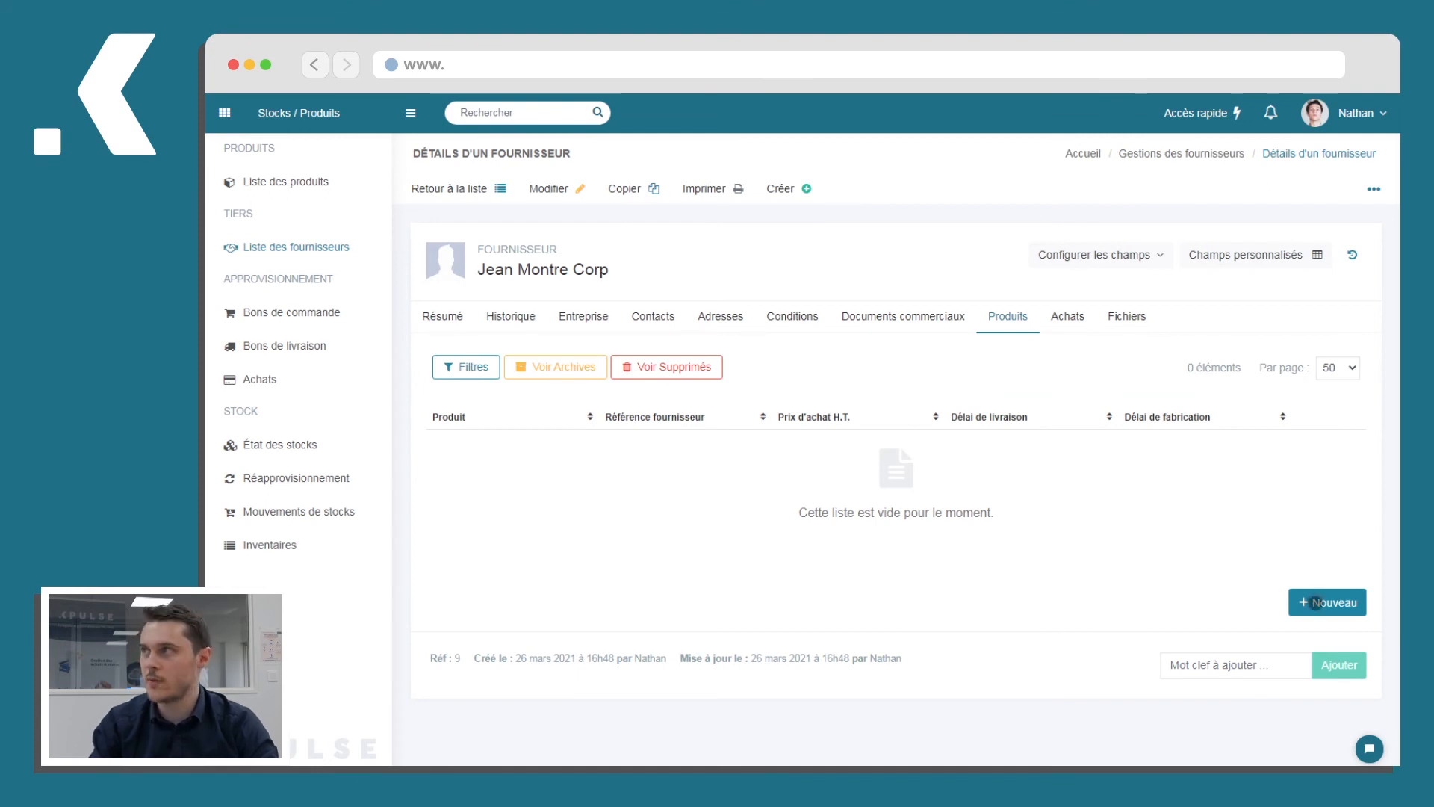
click(1328, 603)
click(712, 446)
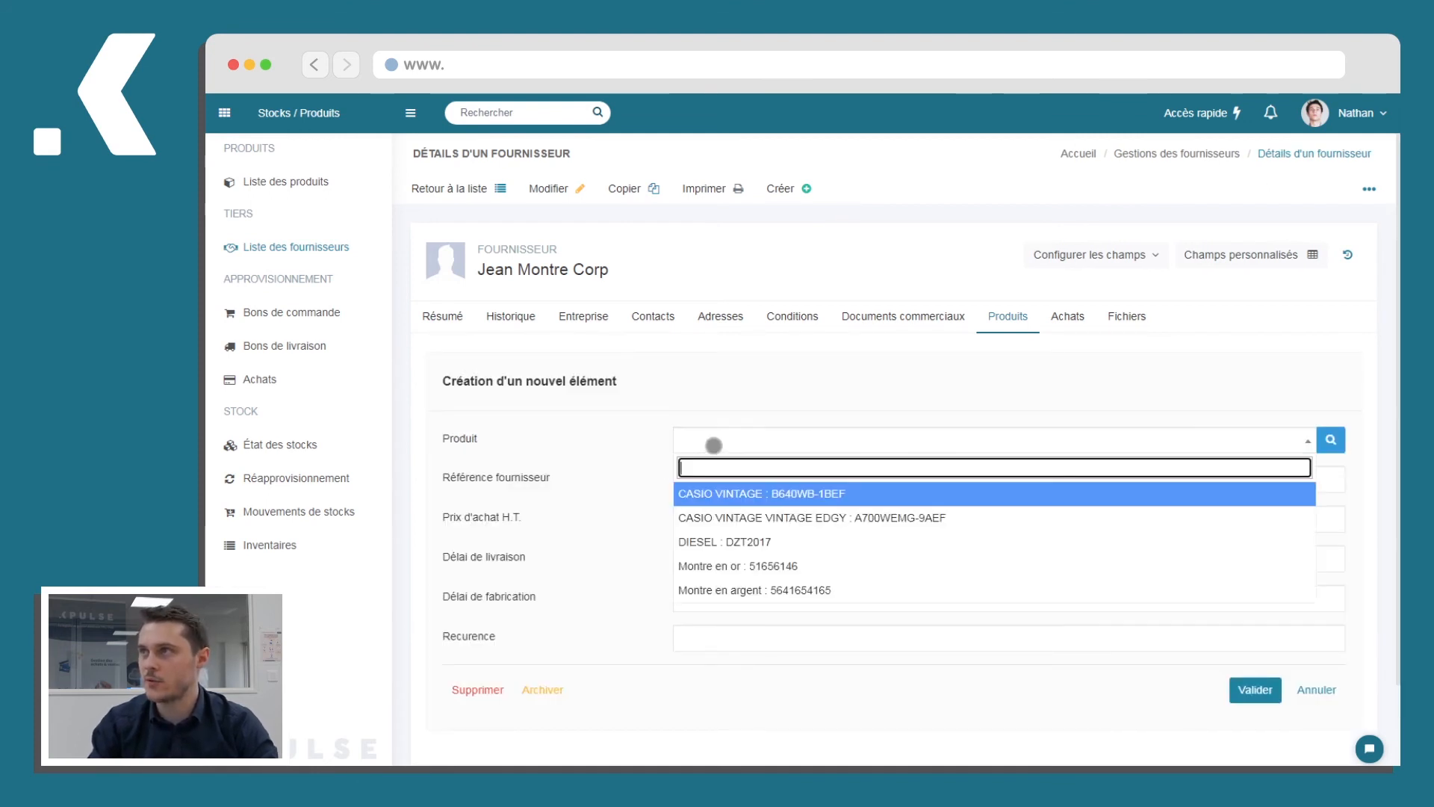
click(710, 493)
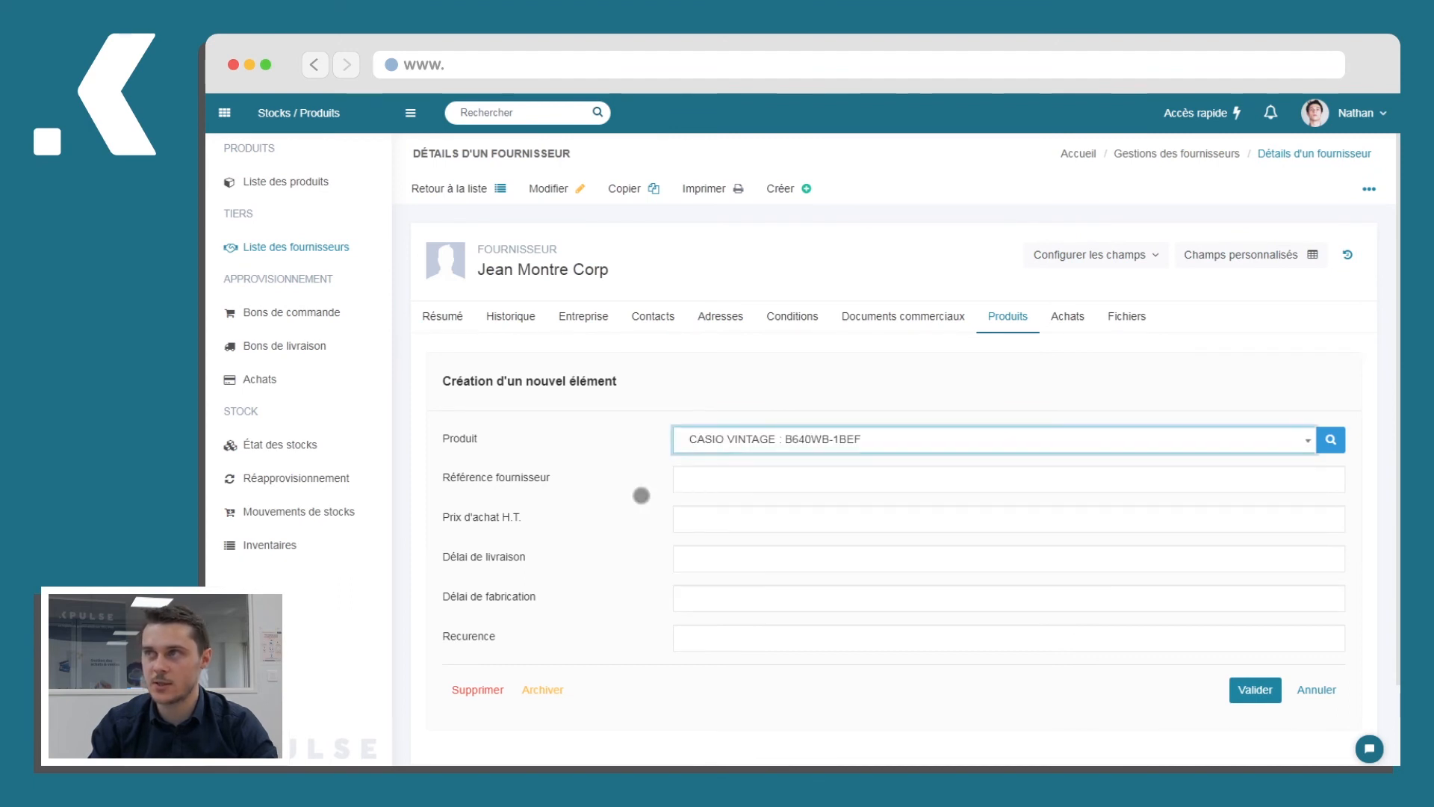
- Give the supplier product the supplier reference 4154641 and a purchase price of 100 excluding tax, and save it
click(727, 481)
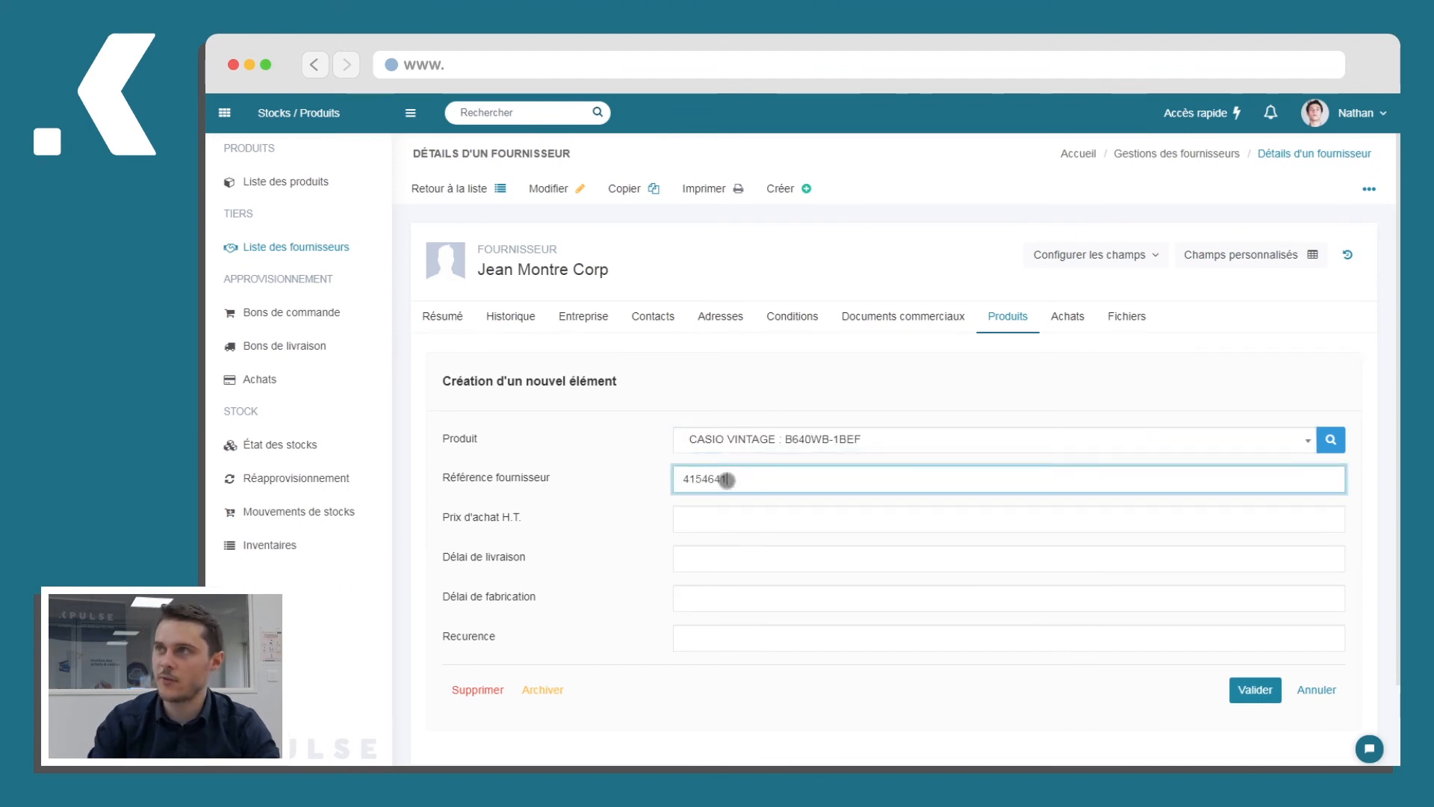
text(4154641)
click(730, 528)
text(1)
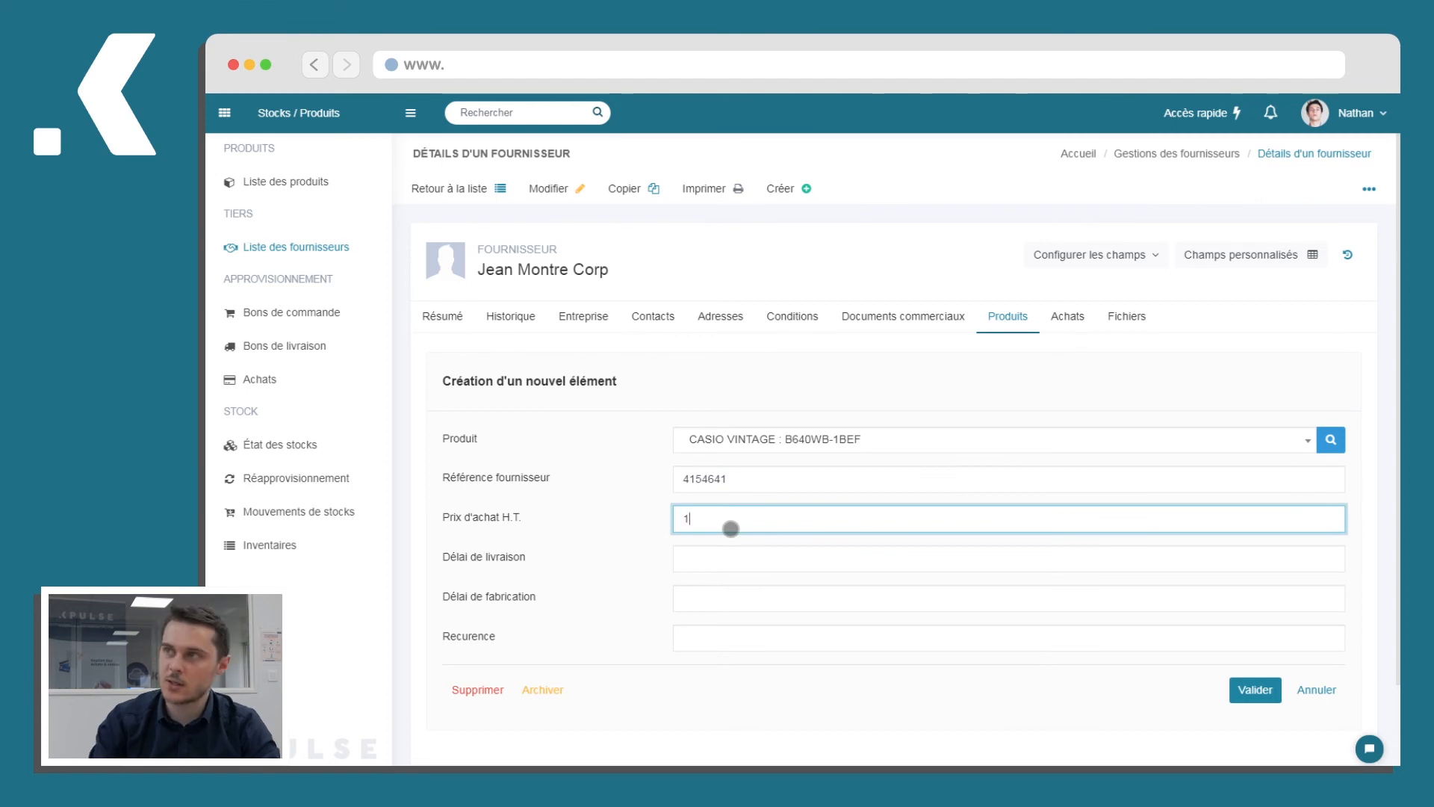
text(00)
click(1242, 688)
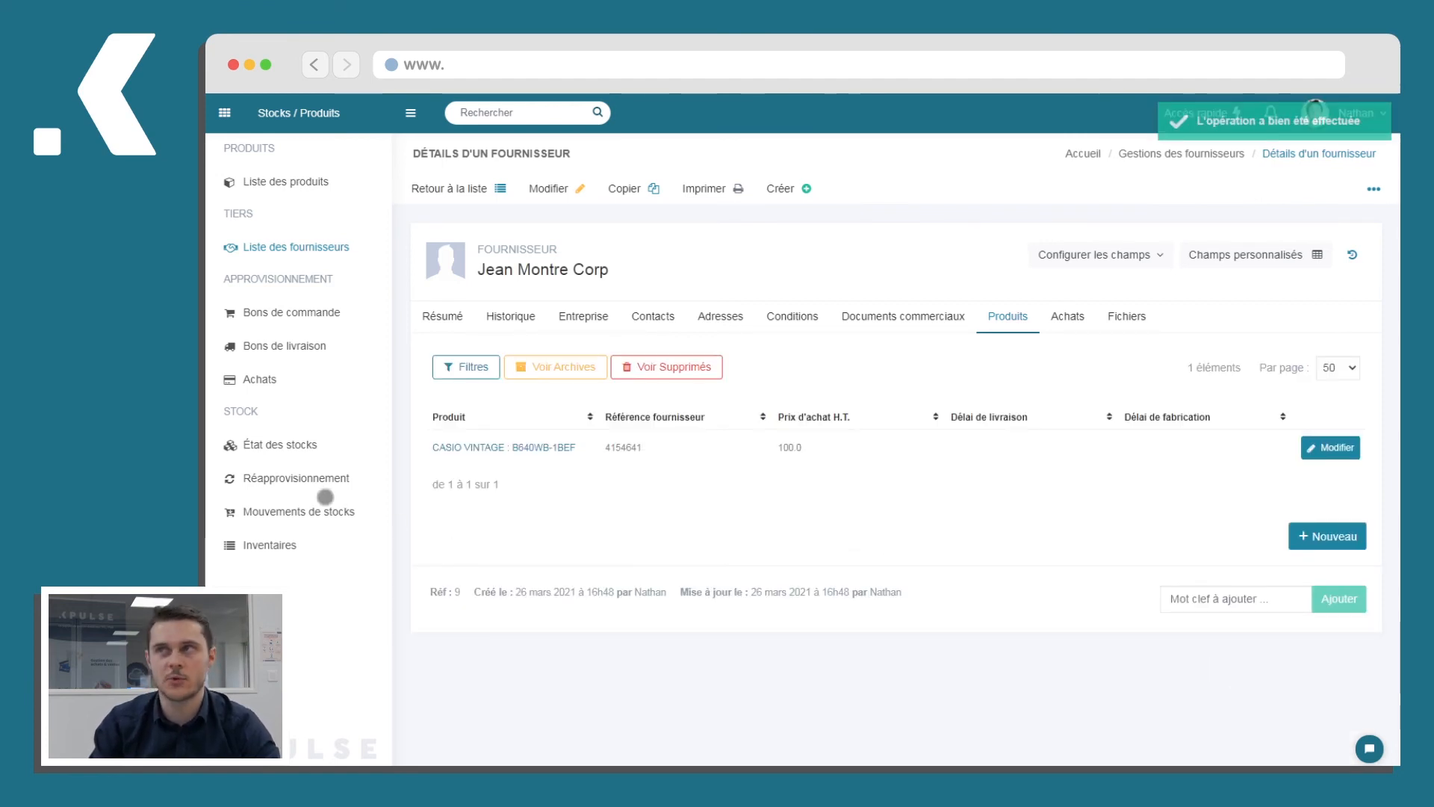
- Filter the products to restock by the supplier Jean Montre Corp and select the product B640WB-1BEF
click(306, 480)
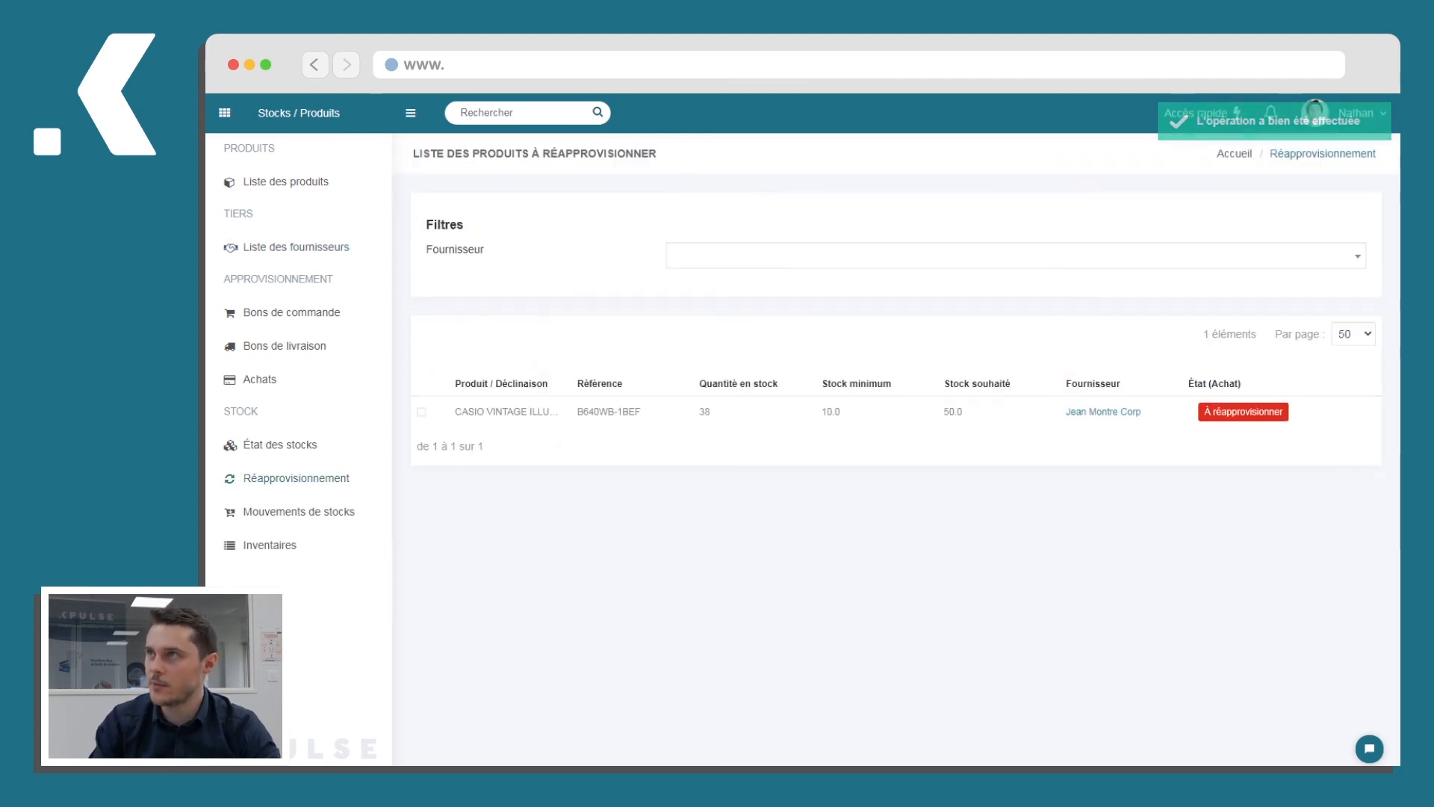
click(707, 269)
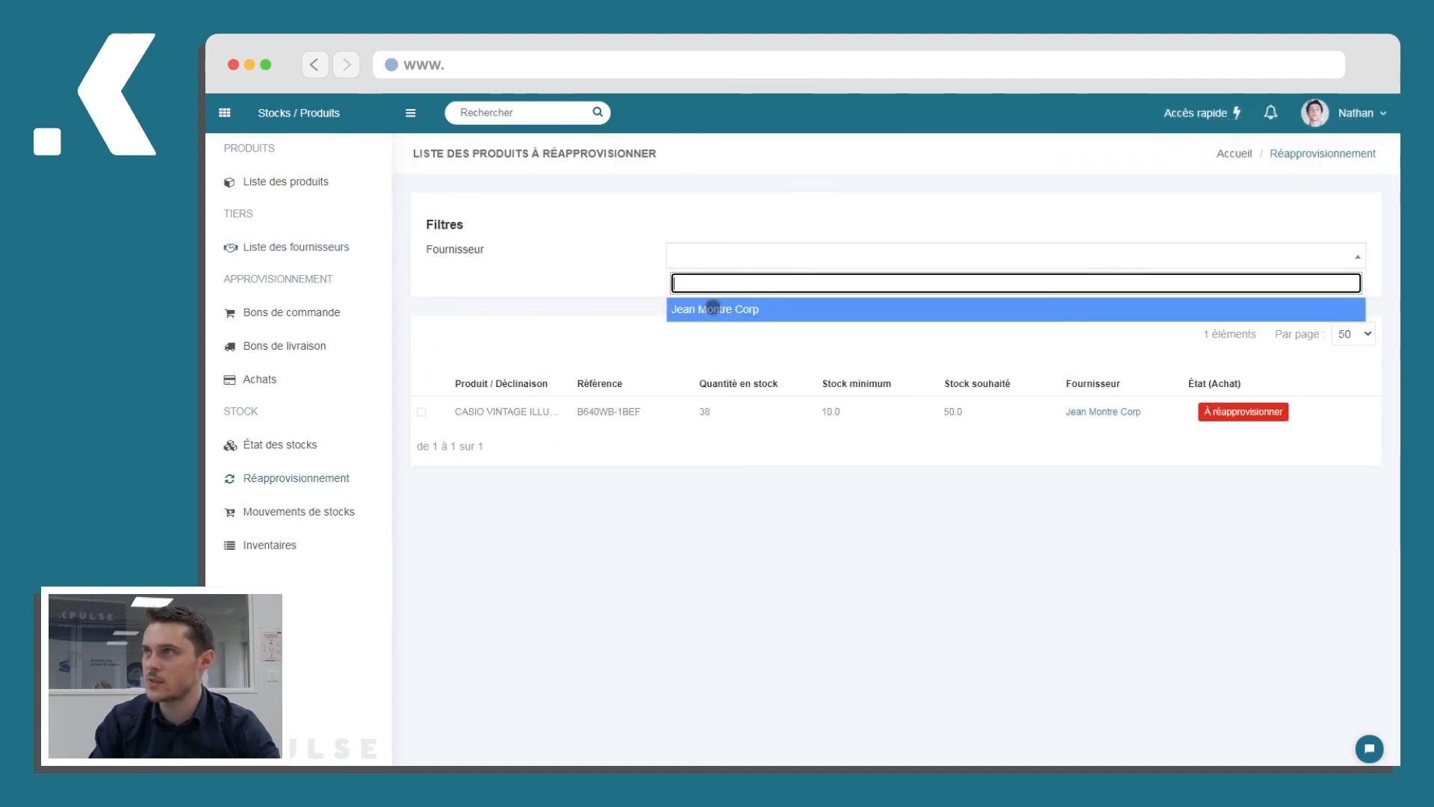
click(709, 309)
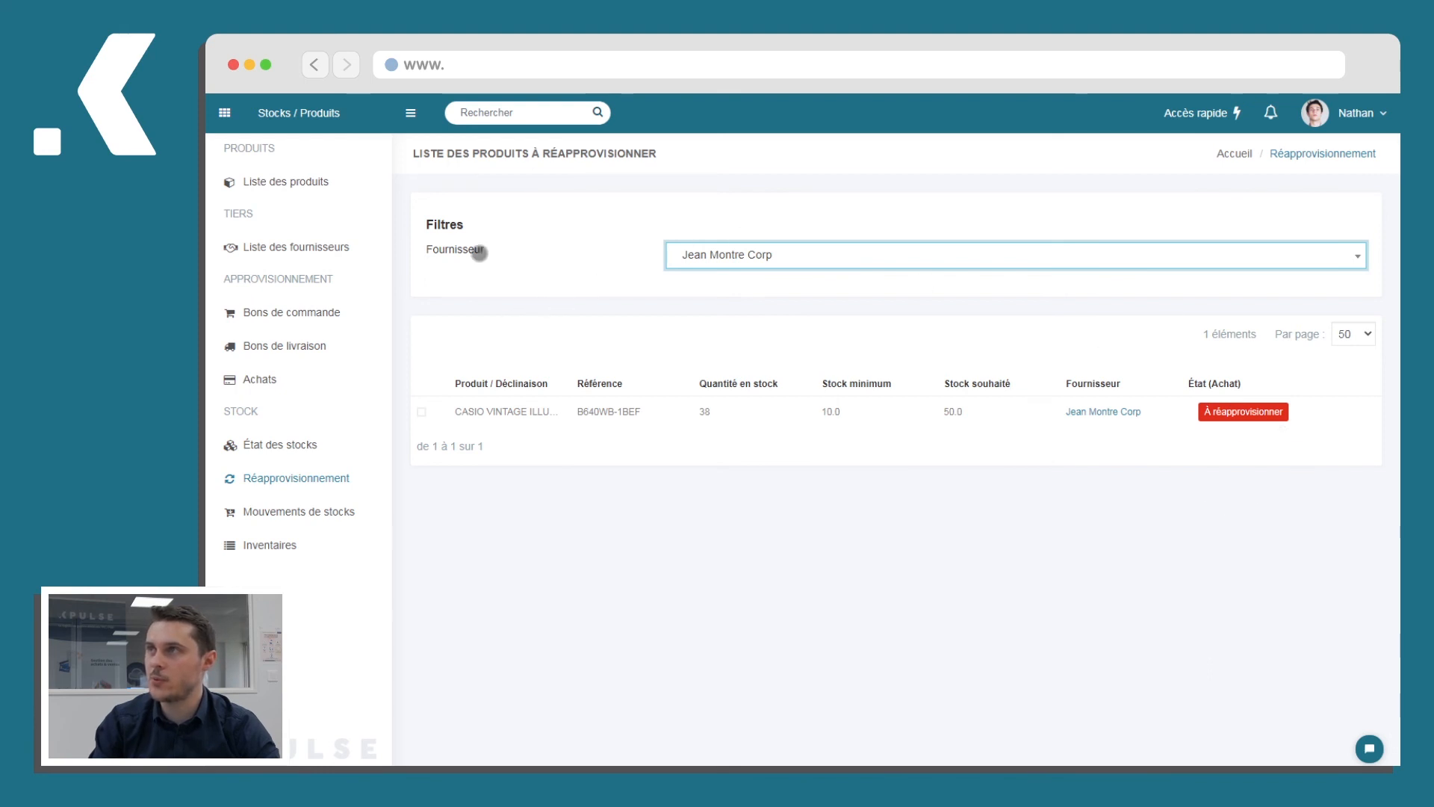
click(419, 410)
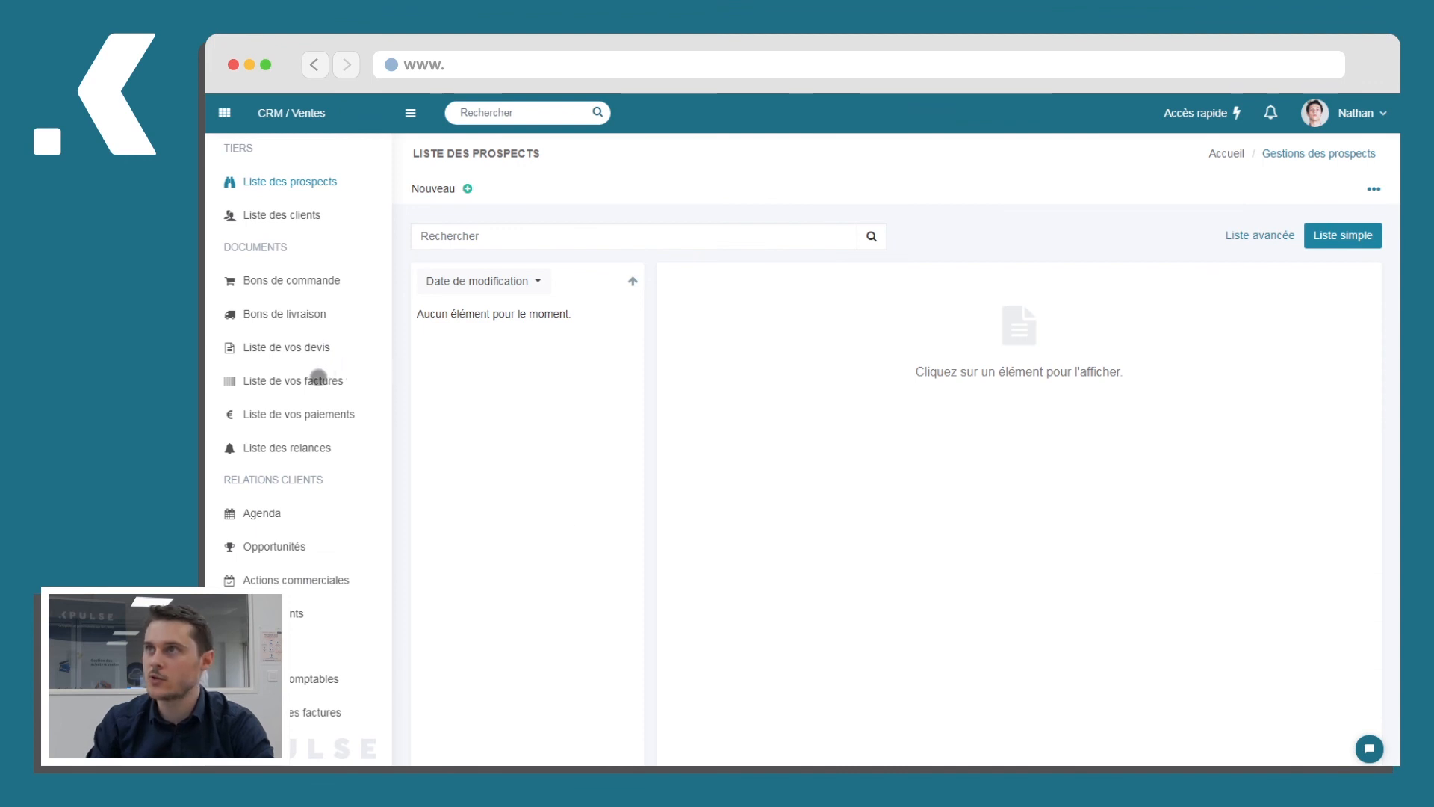
- Create a new sales invoice for the client AIRBUS FRANCE with the subject Montre
click(325, 379)
click(462, 185)
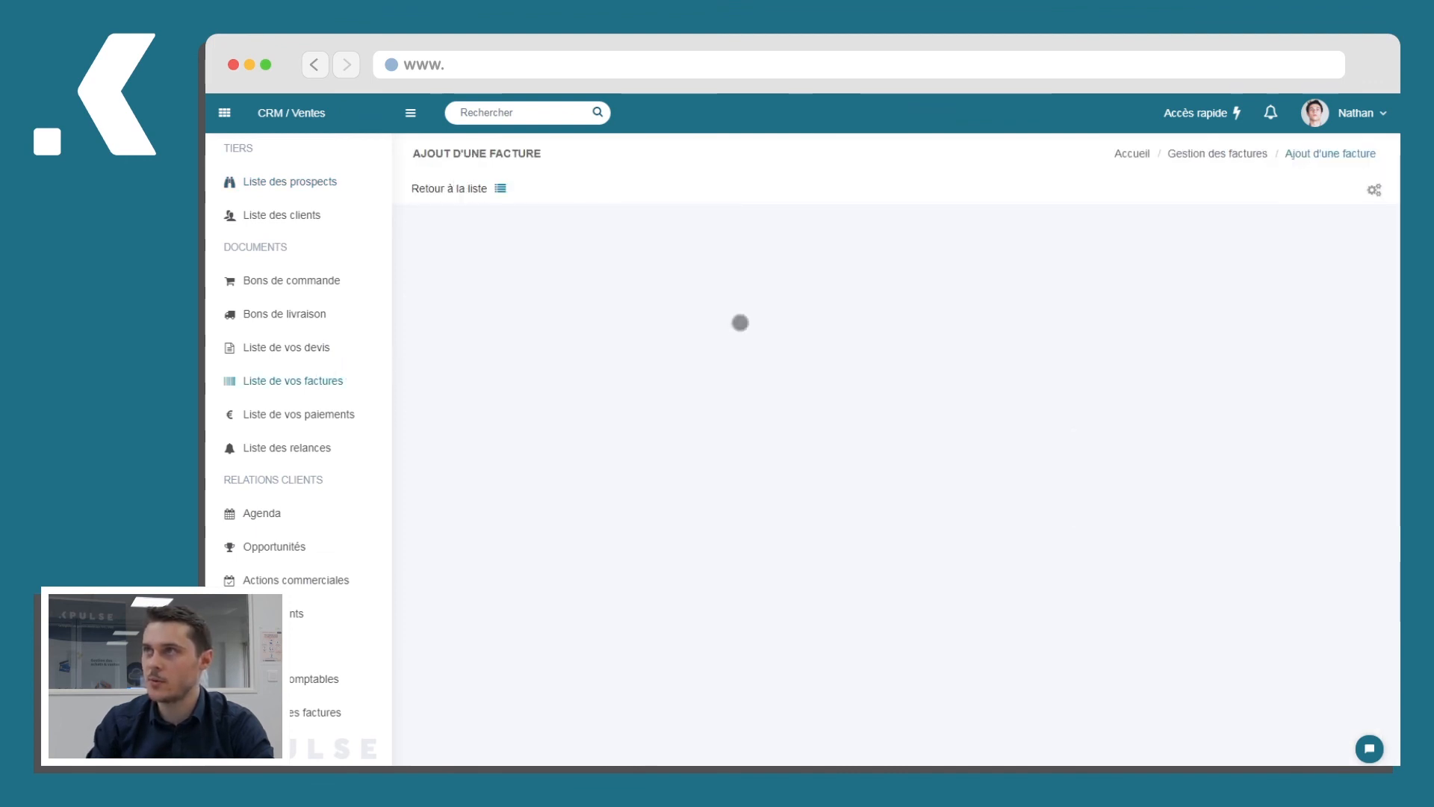
click(664, 315)
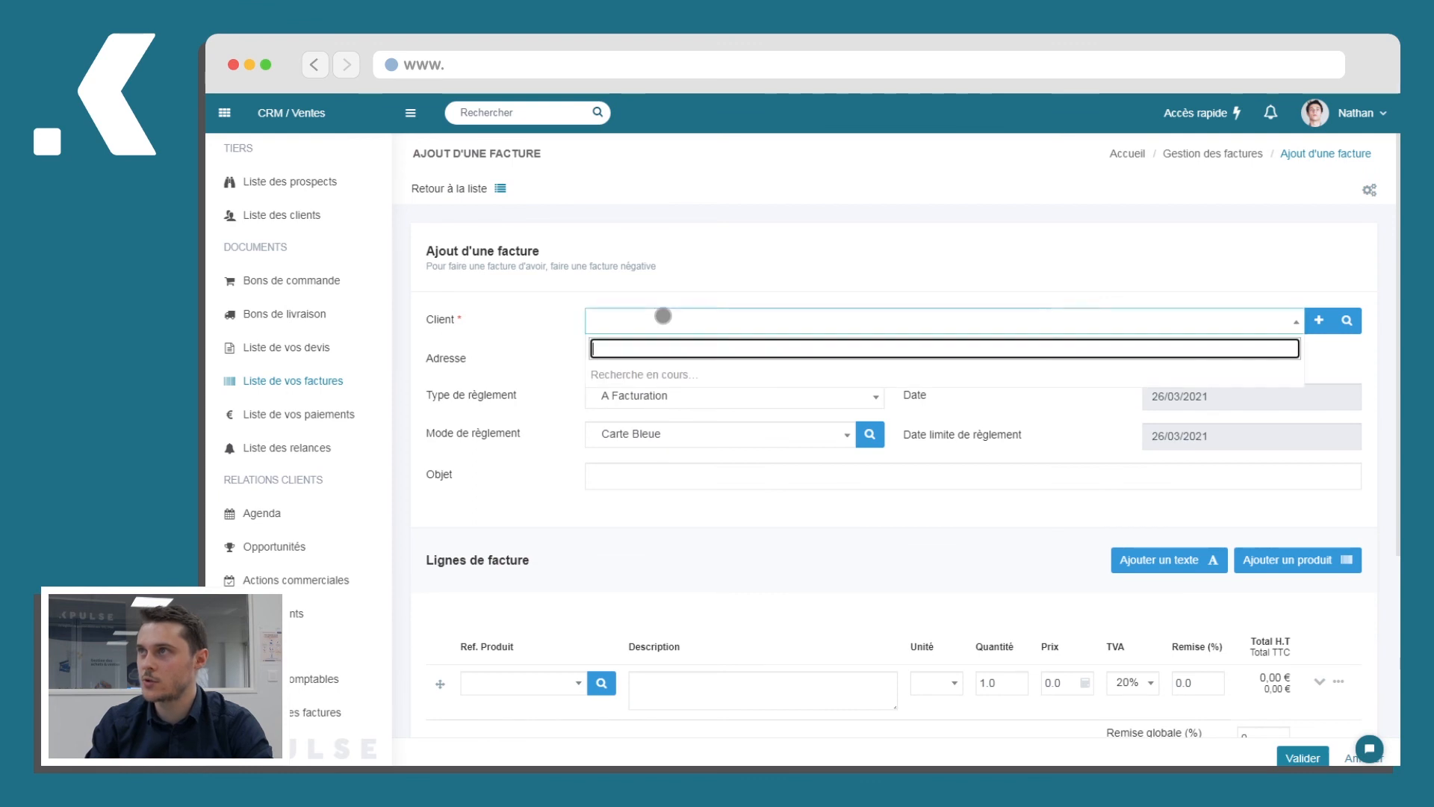
click(658, 367)
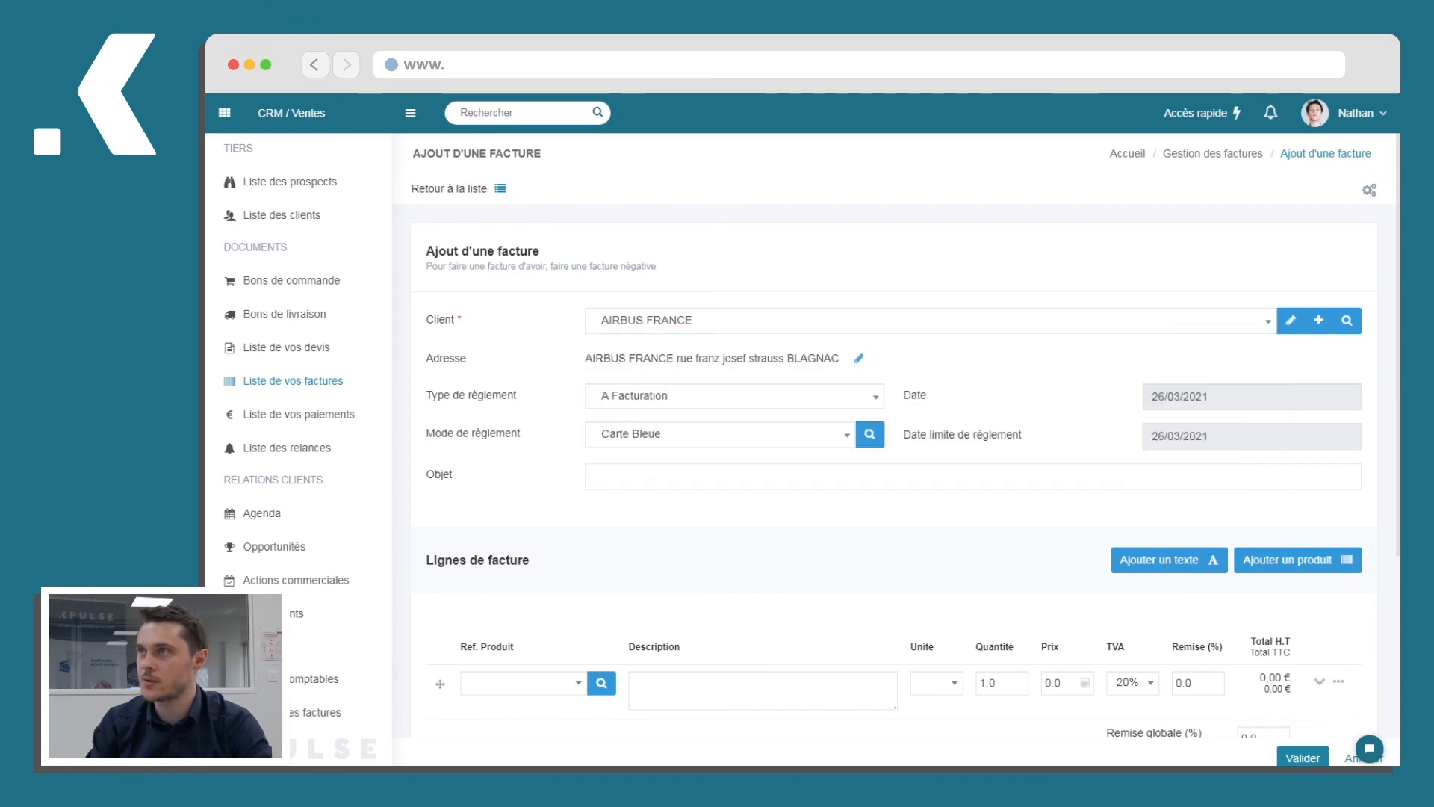
click(637, 470)
text(M)
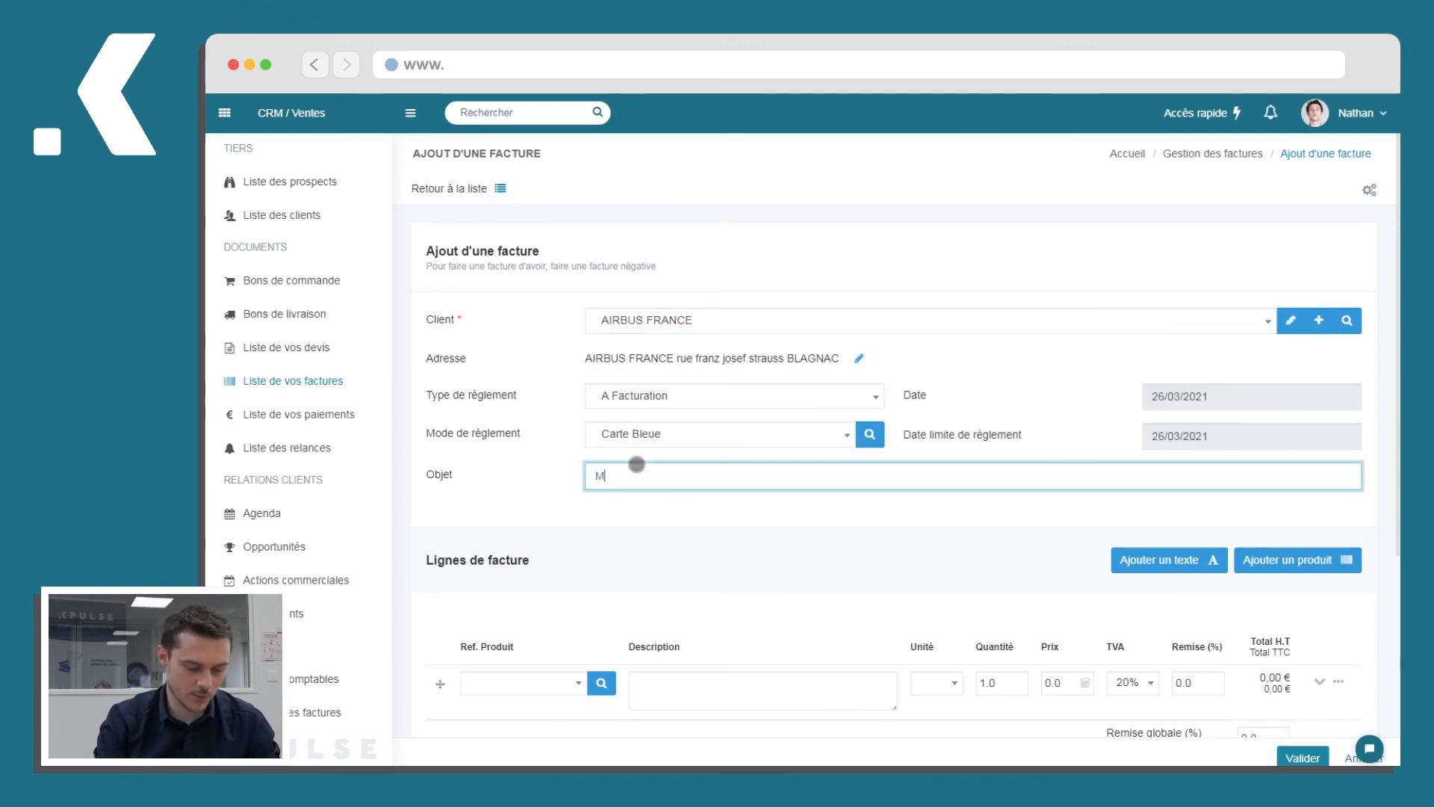
text(ontre)
- Fill the invoice line with the product CASIO VINTAGE ILLUMINATOR (B640WB-1BEF) and a quantity of 5
scroll(636, 464, down, 4)
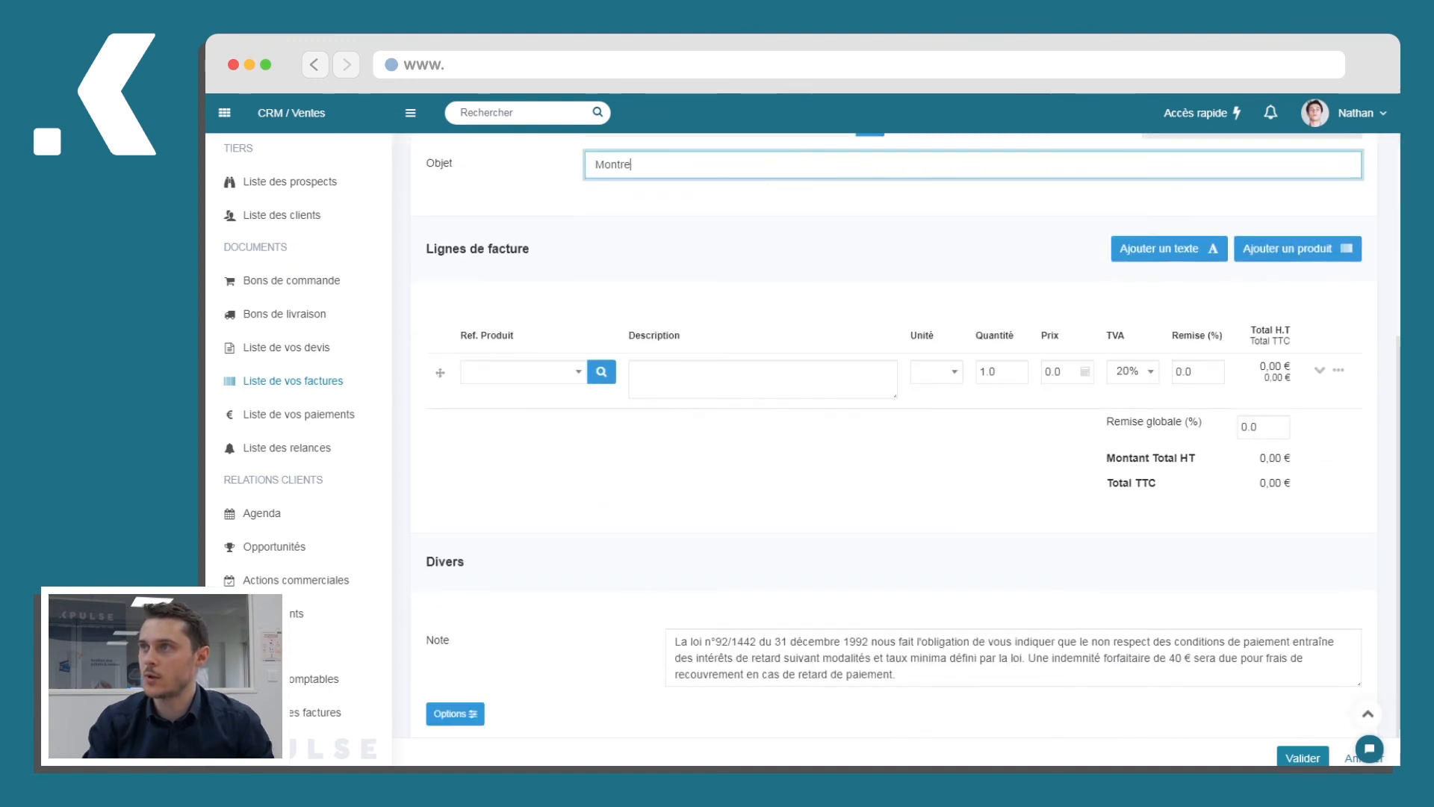
click(532, 383)
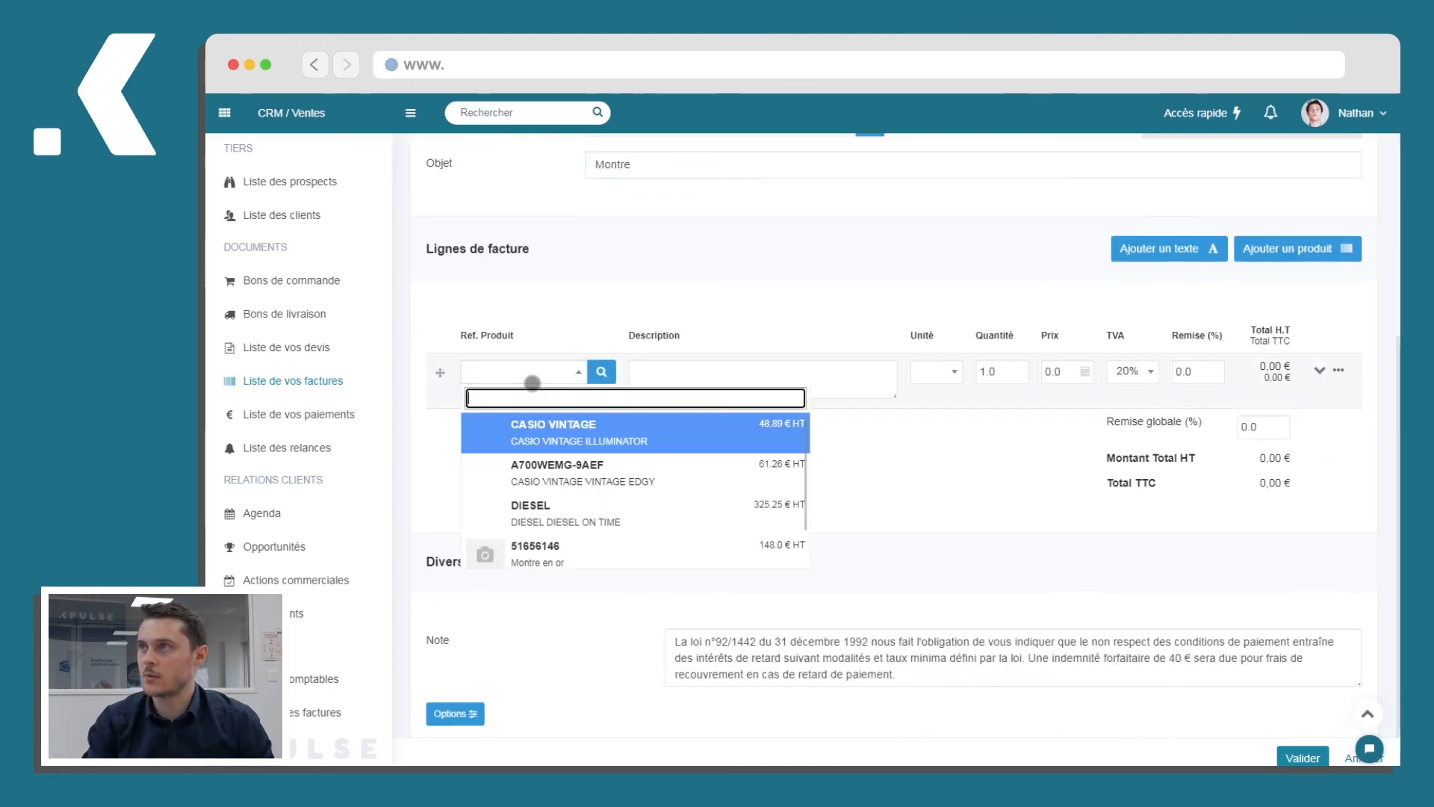
click(570, 430)
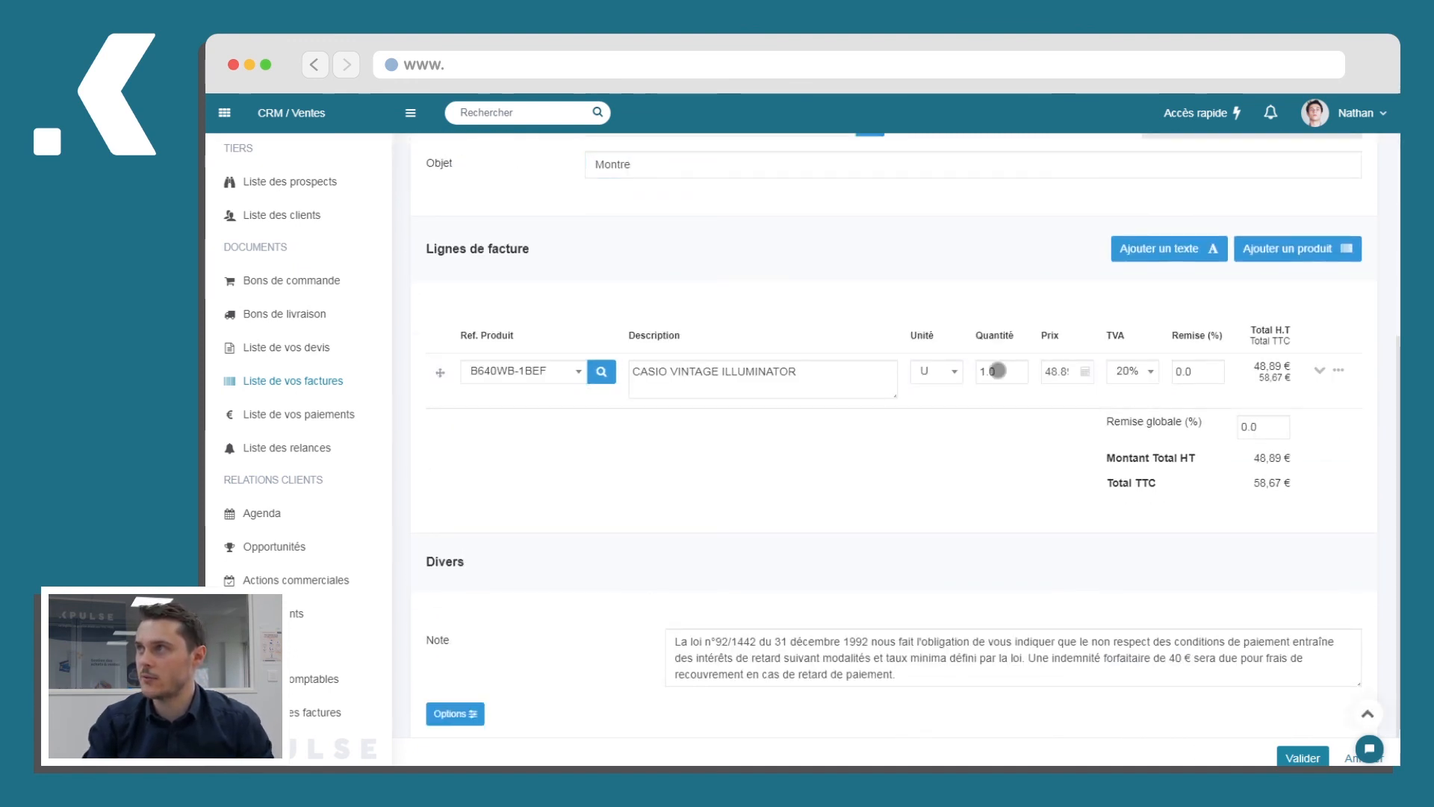
click(997, 372)
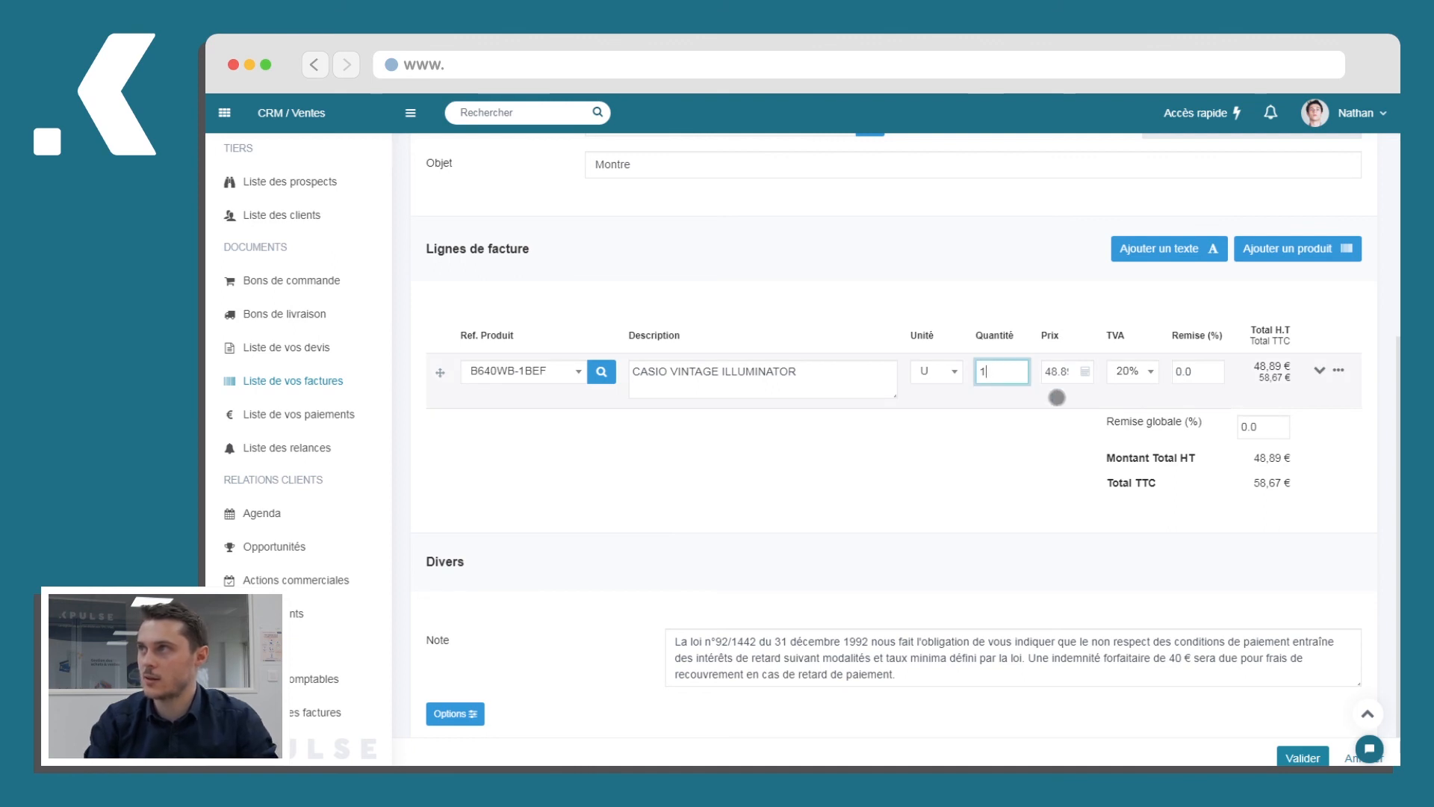
key(BackSpace)
text(5)
click(1054, 475)
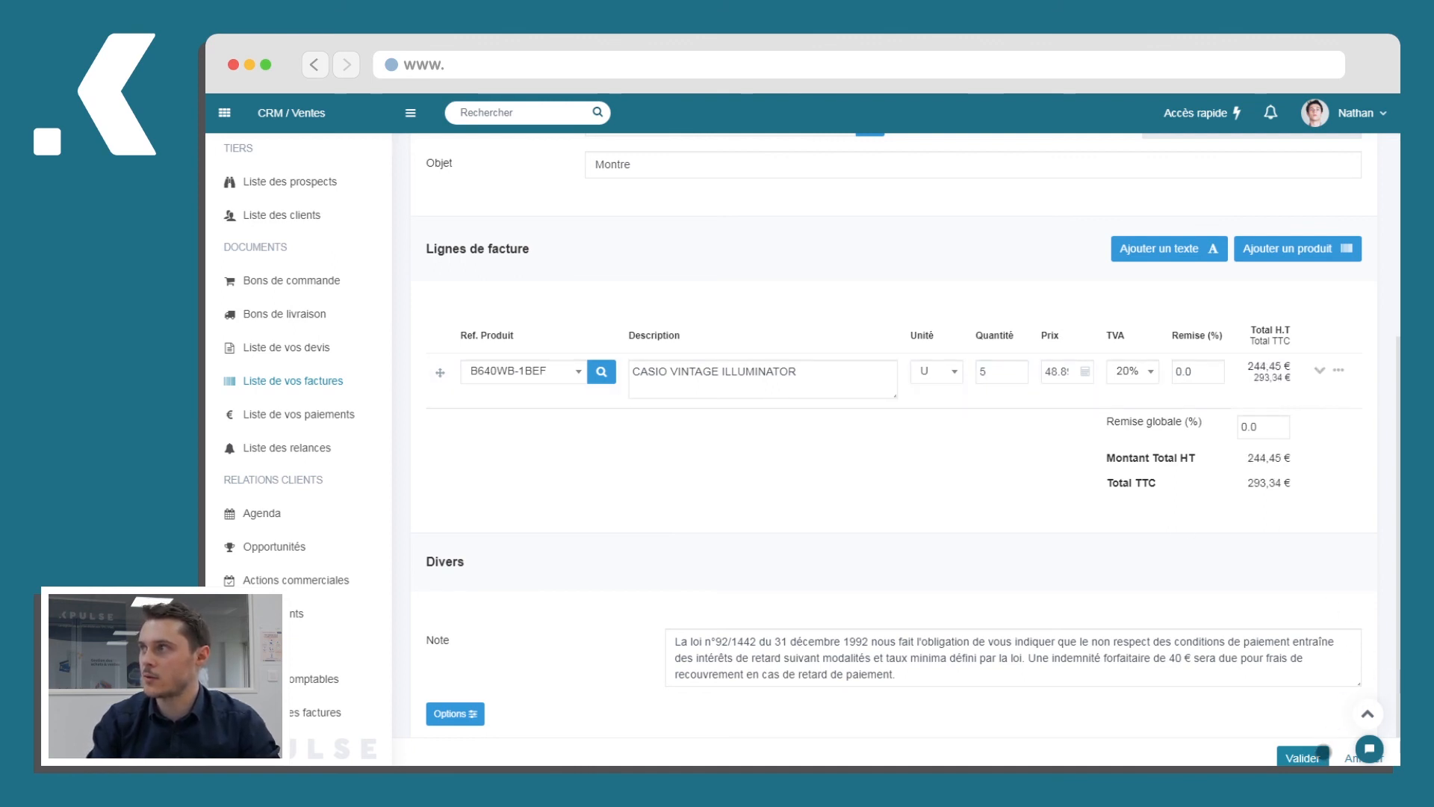
- Validate the invoice and set its status to Remise
click(1321, 753)
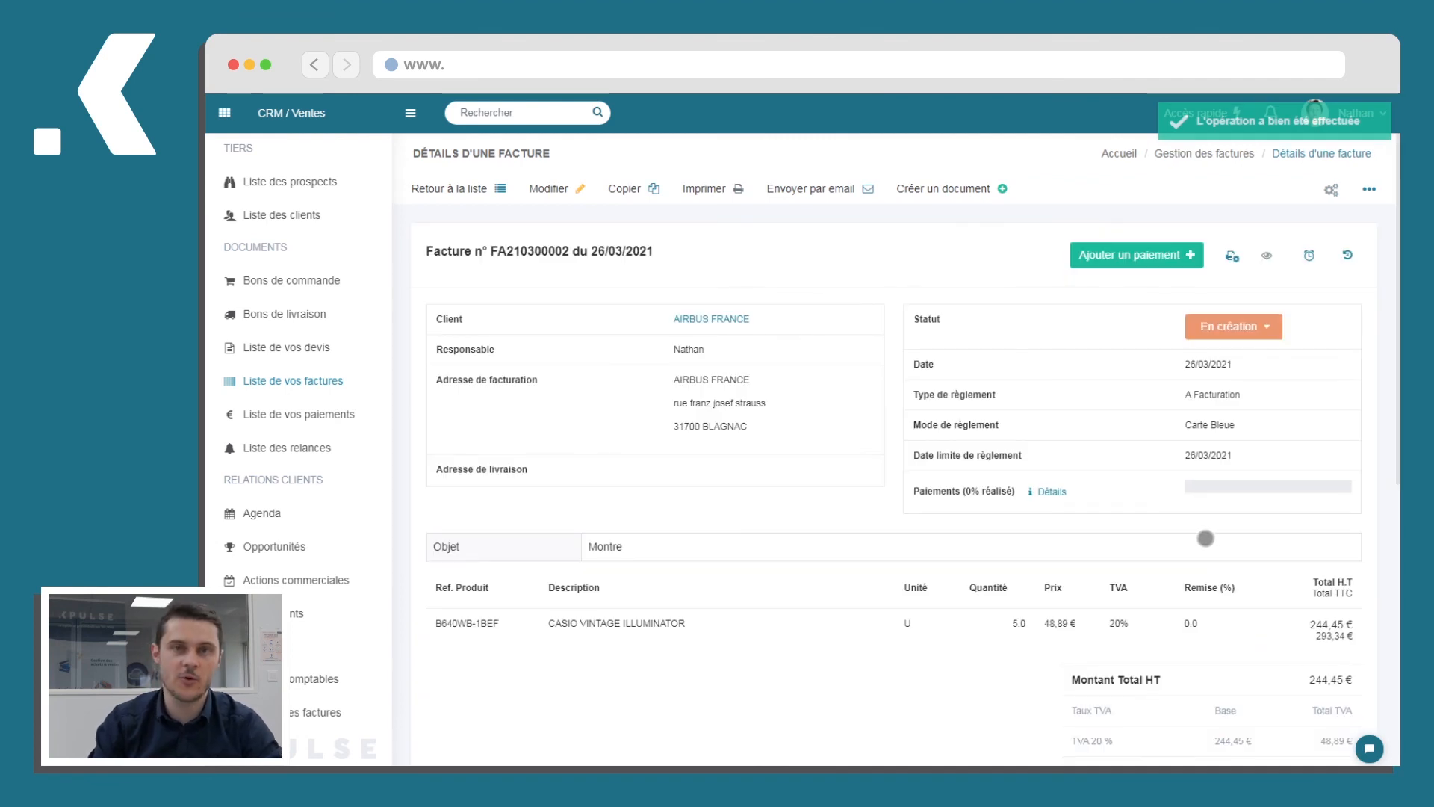
click(1249, 328)
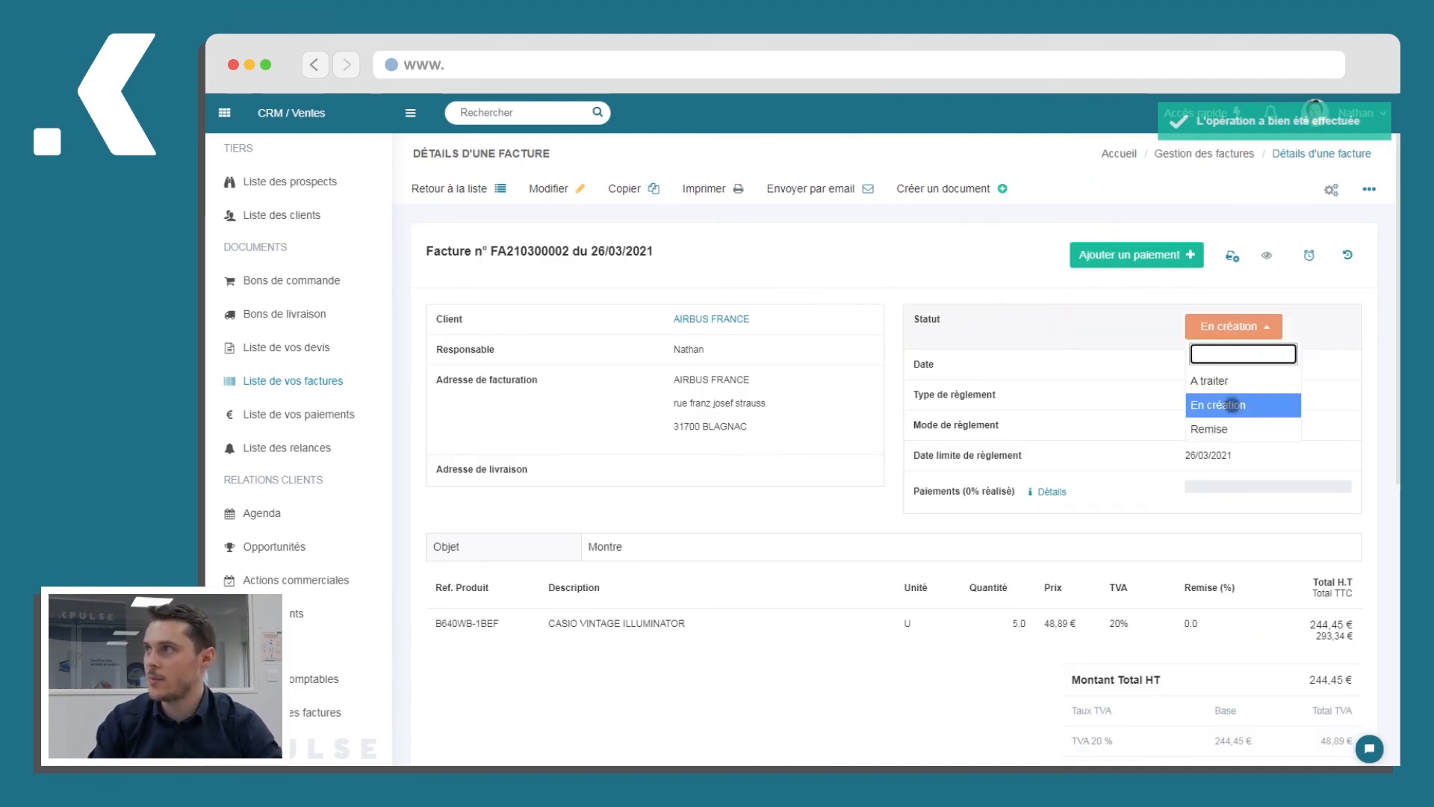
click(1233, 427)
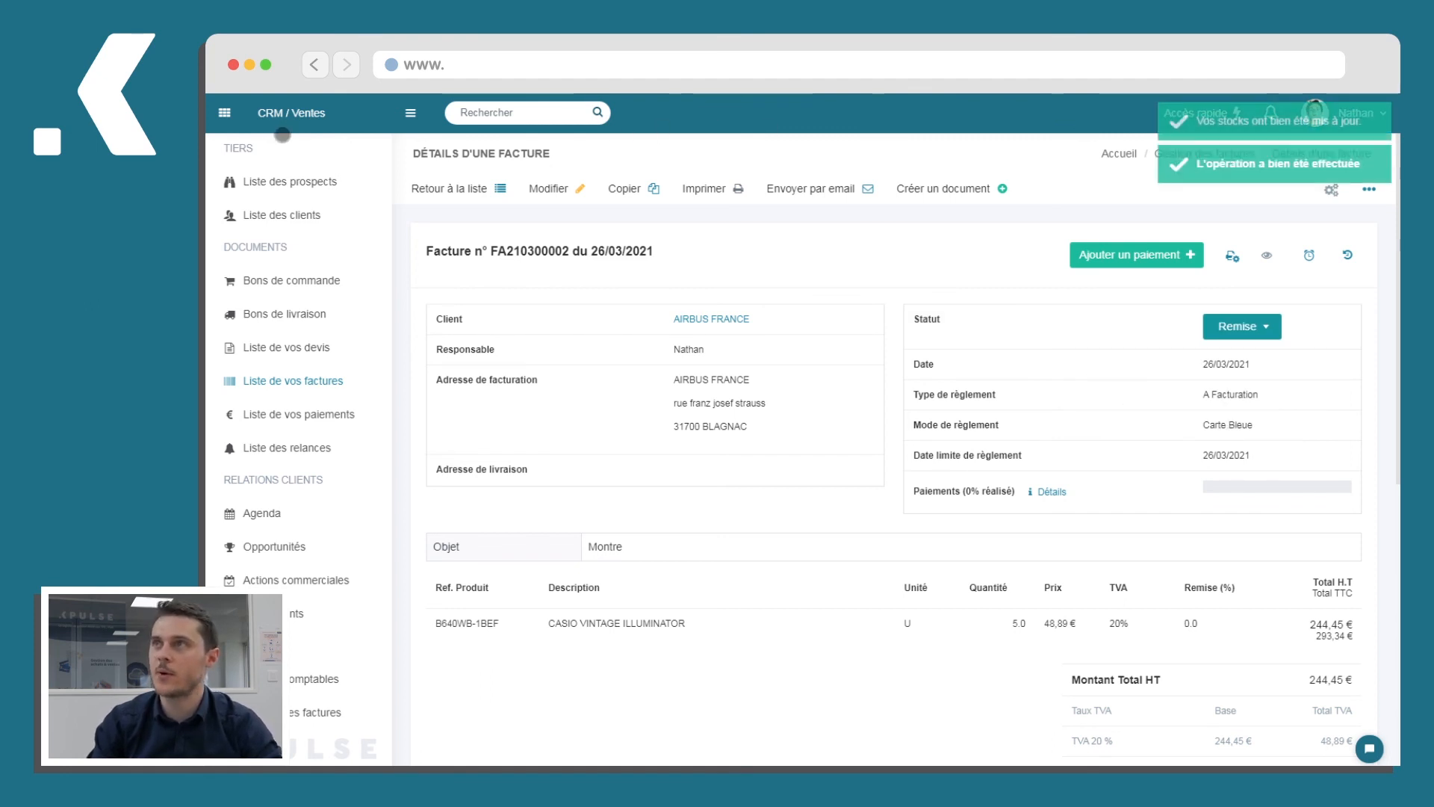
- Return to the Stocks / Produits module and review the stock movements and the stock status after the sale
click(224, 113)
click(359, 182)
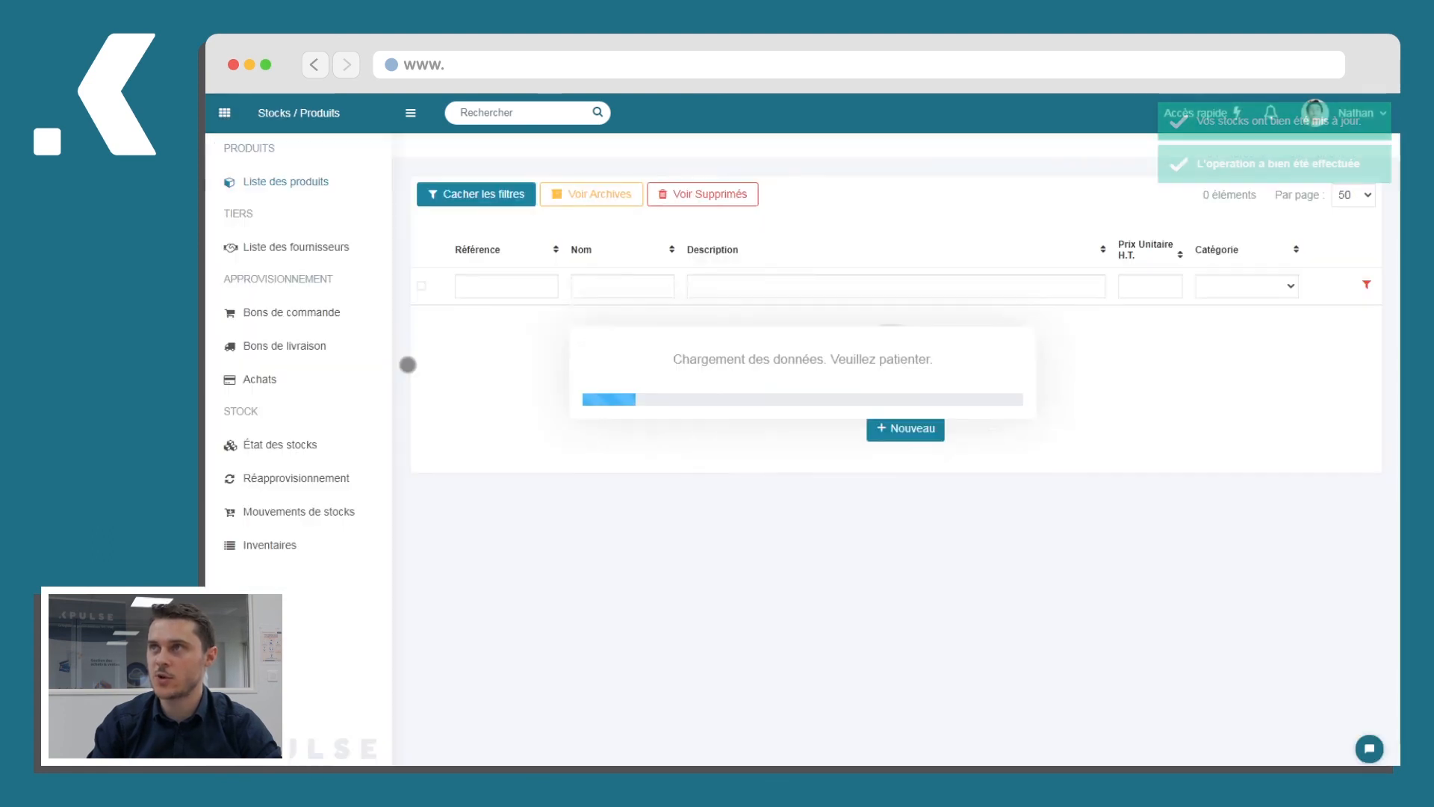
click(307, 508)
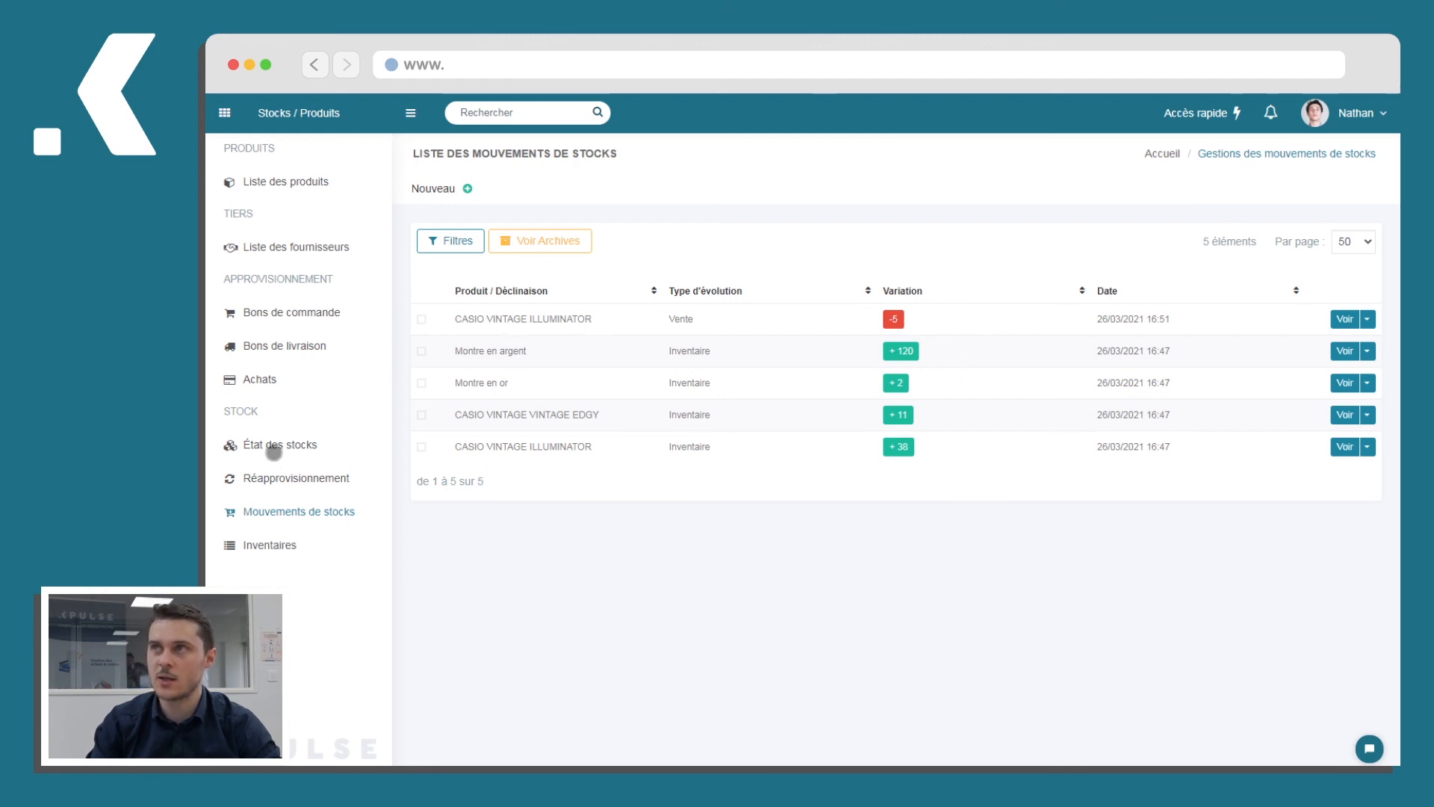
click(275, 447)
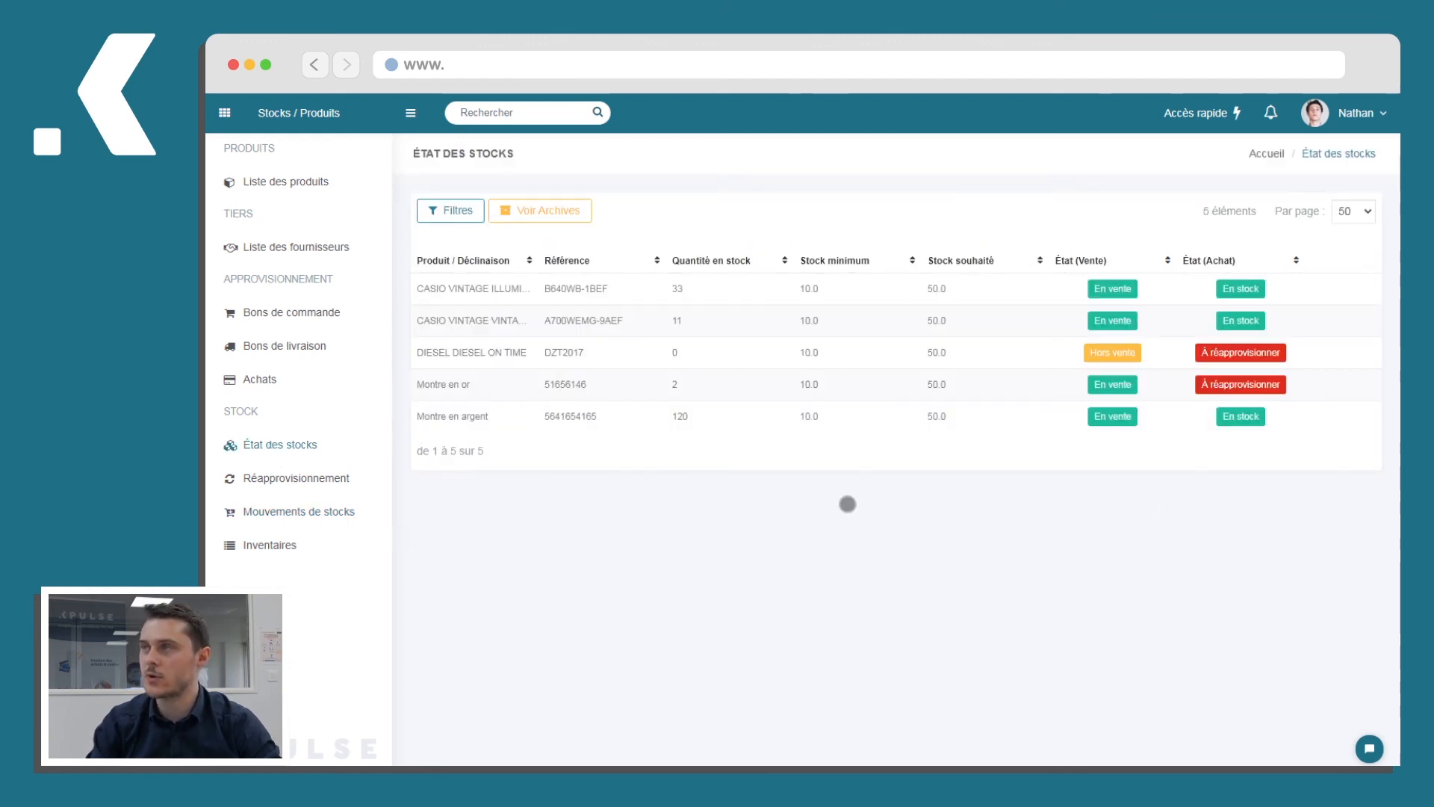